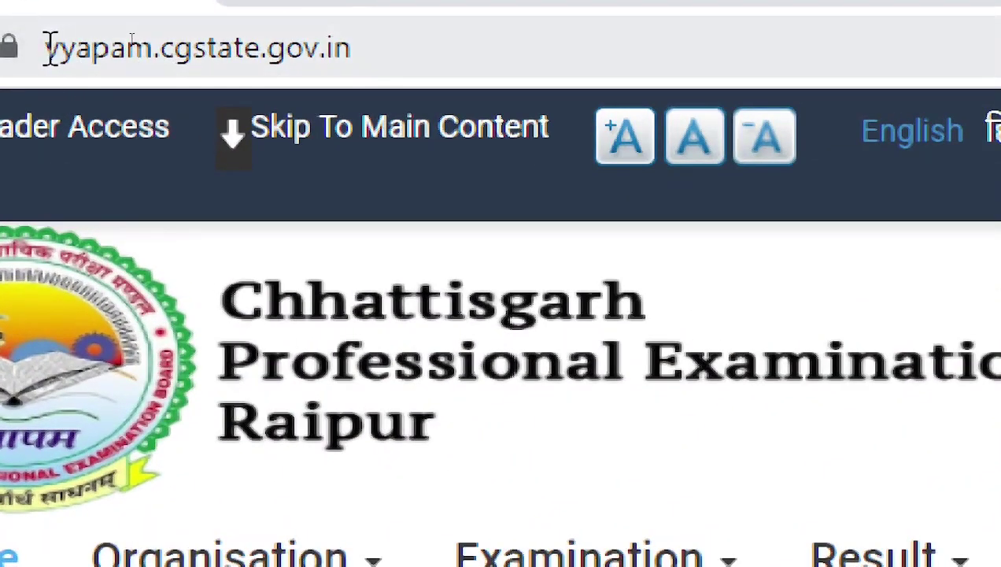
Step: Select the whole CG Vyapam site address in the address bar
double_click(73, 48)
click(85, 48)
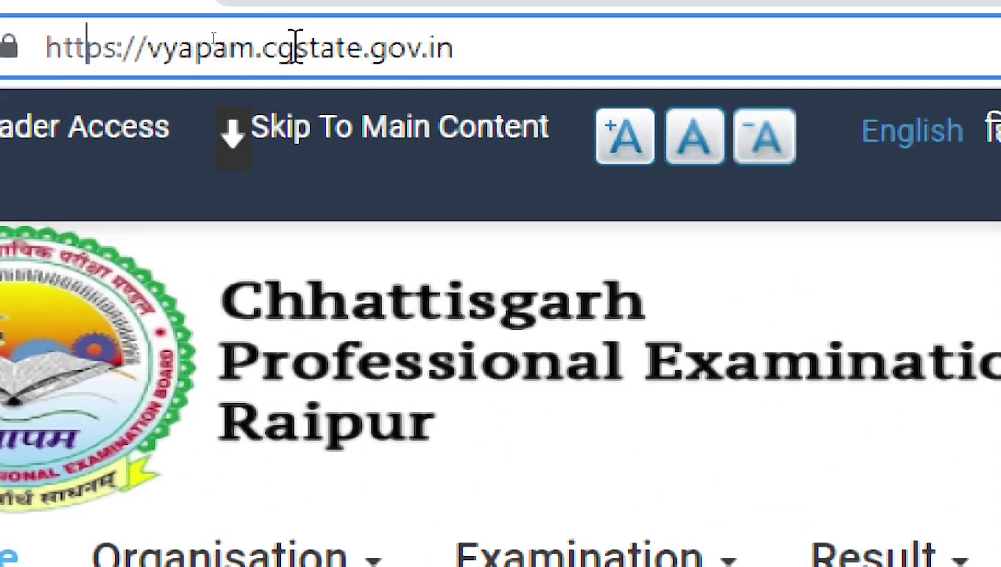
click(151, 47)
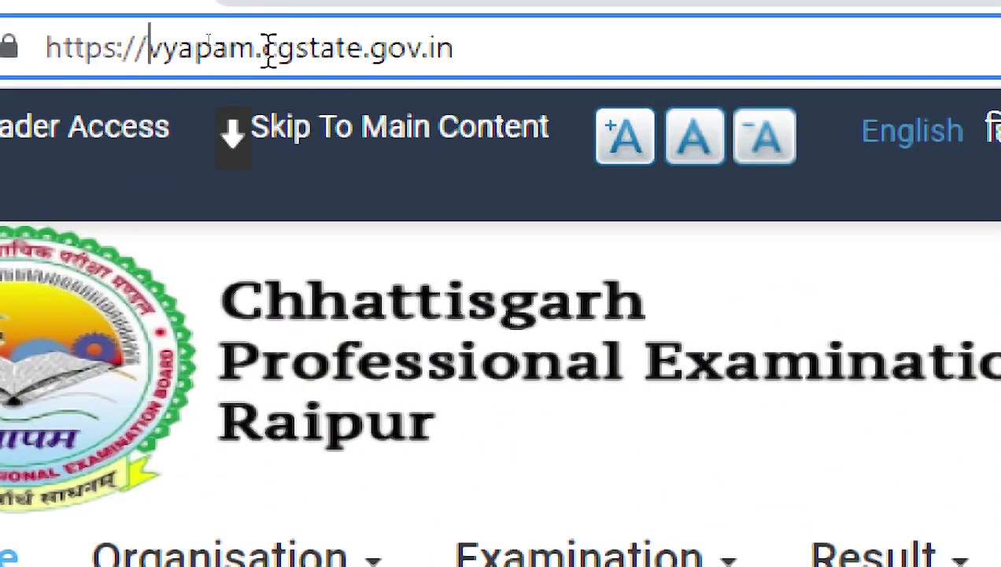
double_click(461, 53)
click(441, 67)
double_click(367, 49)
triple_click(366, 49)
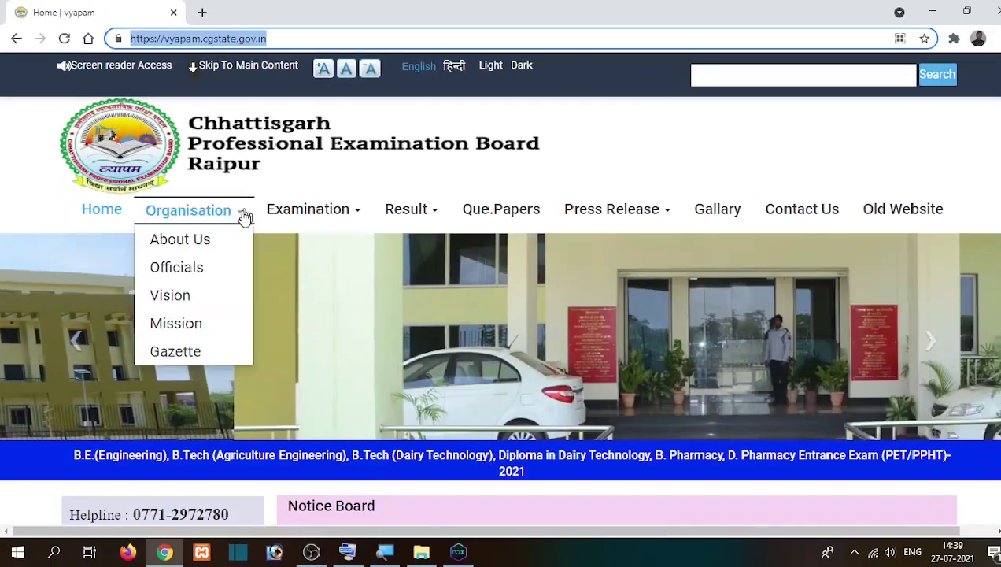
Step: Scroll the home page down to the Notice Board heading
scroll(441, 358, down, 3)
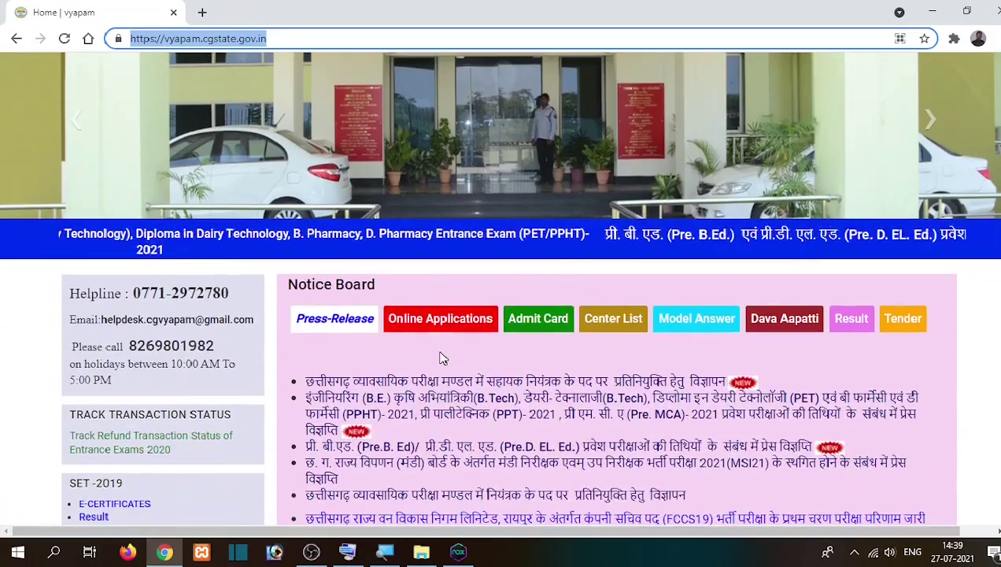
click(291, 282)
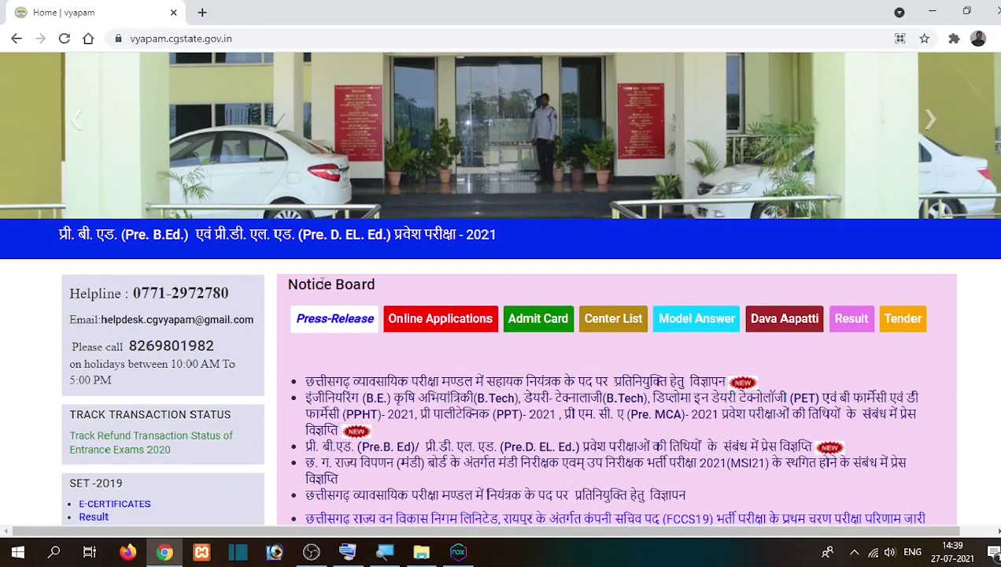
drag(375, 284, 289, 284)
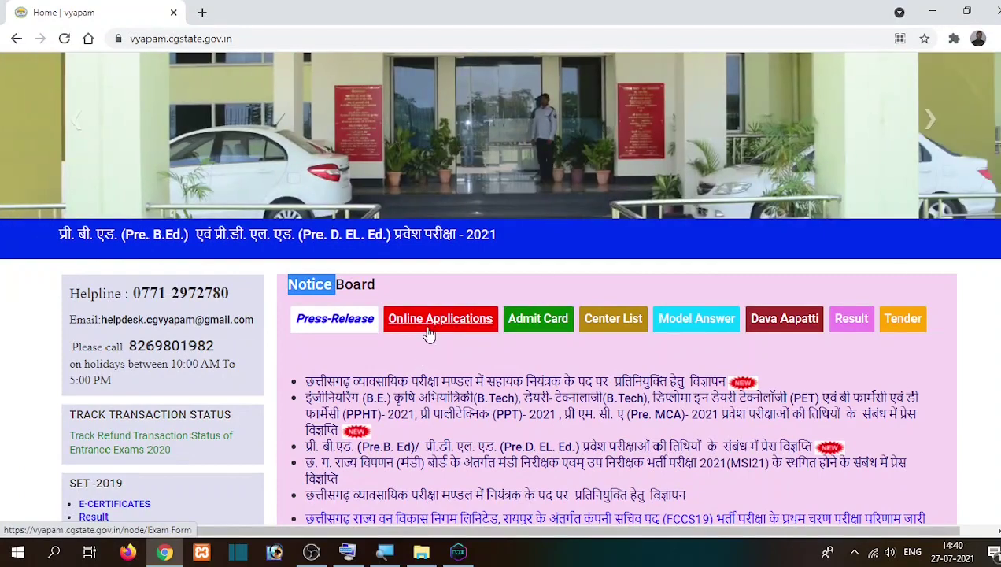
Step: Show the Online Applications notices, open the PET/PPHT 2021 notice, and scroll through its links
click(432, 325)
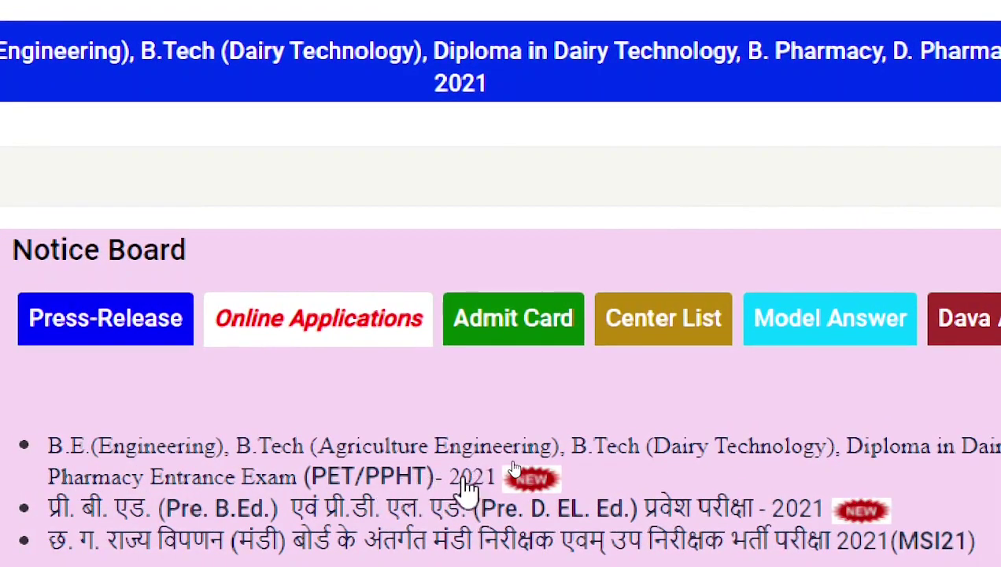
click(465, 452)
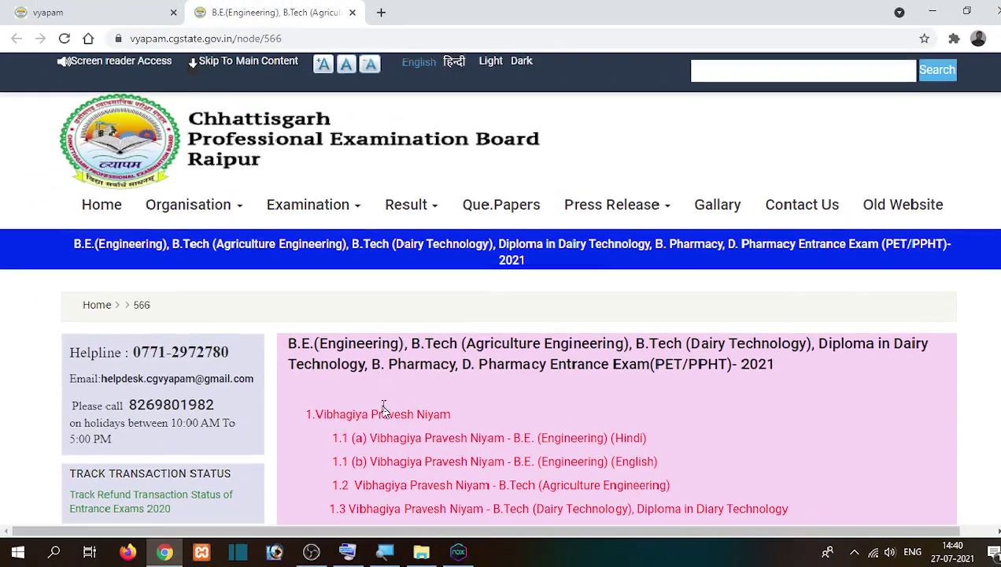
scroll(384, 393, down, 3)
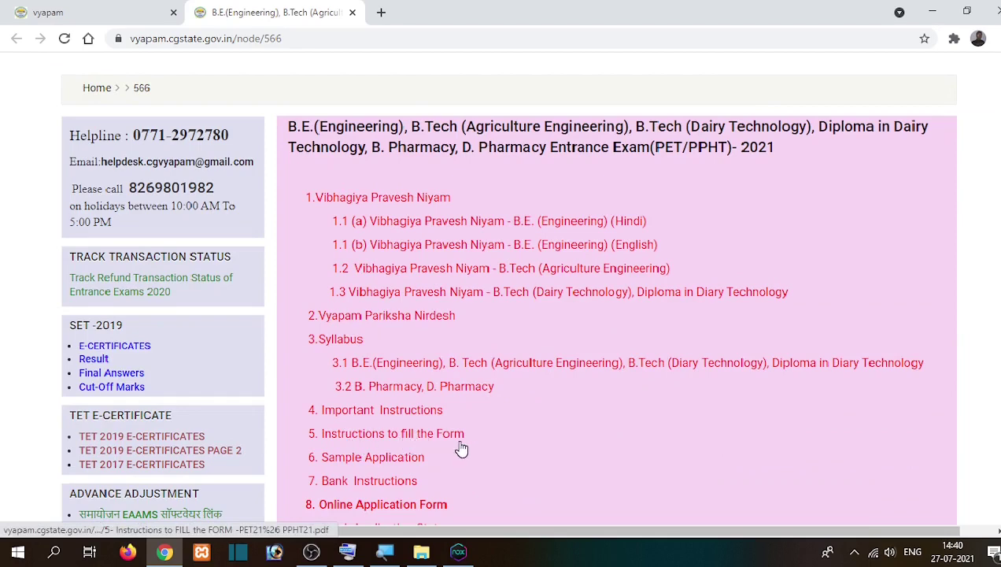
scroll(458, 447, down, 1)
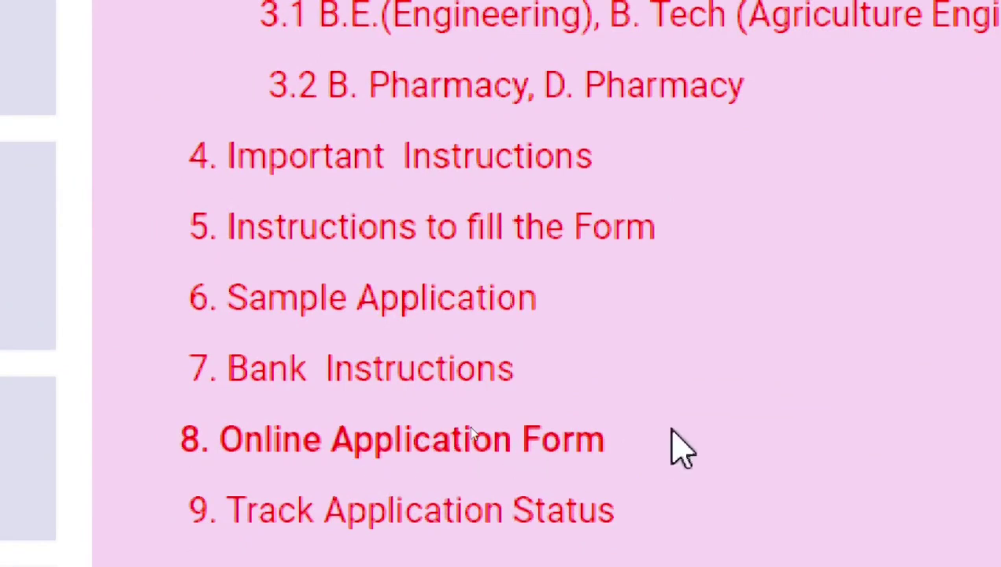
Step: Open '8. Online Application Form' and read through its Important Note
click(376, 439)
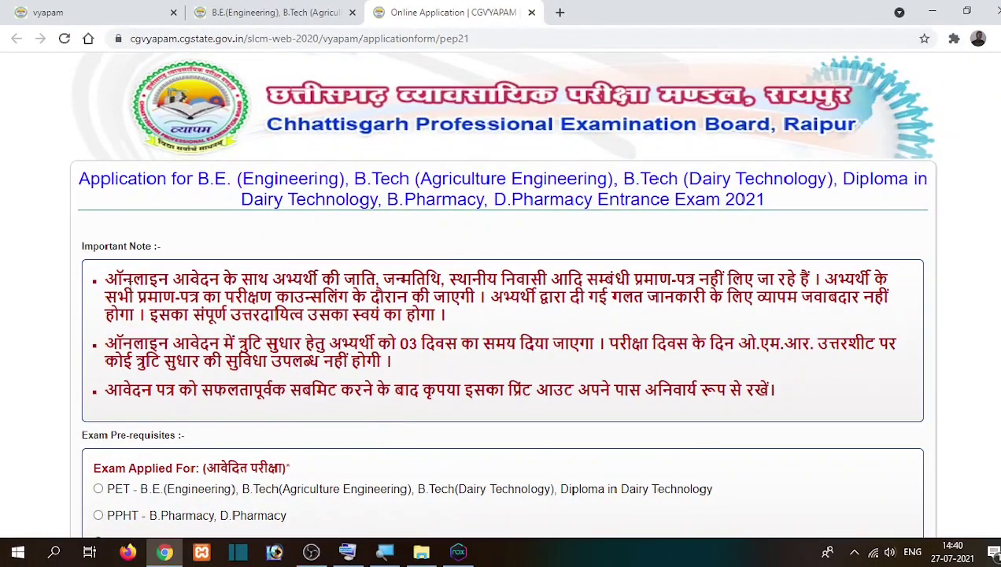
drag(106, 280, 221, 281)
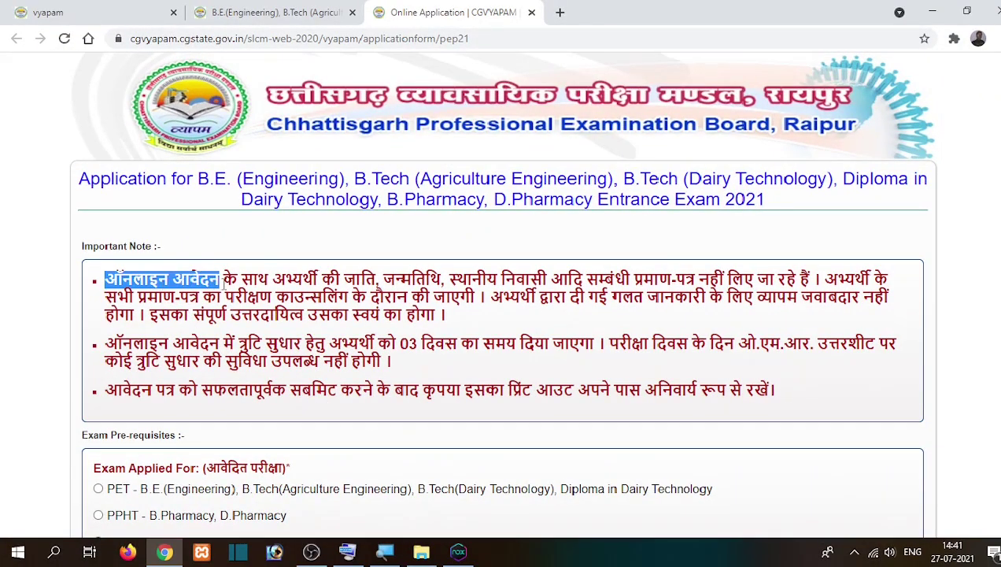
click(221, 281)
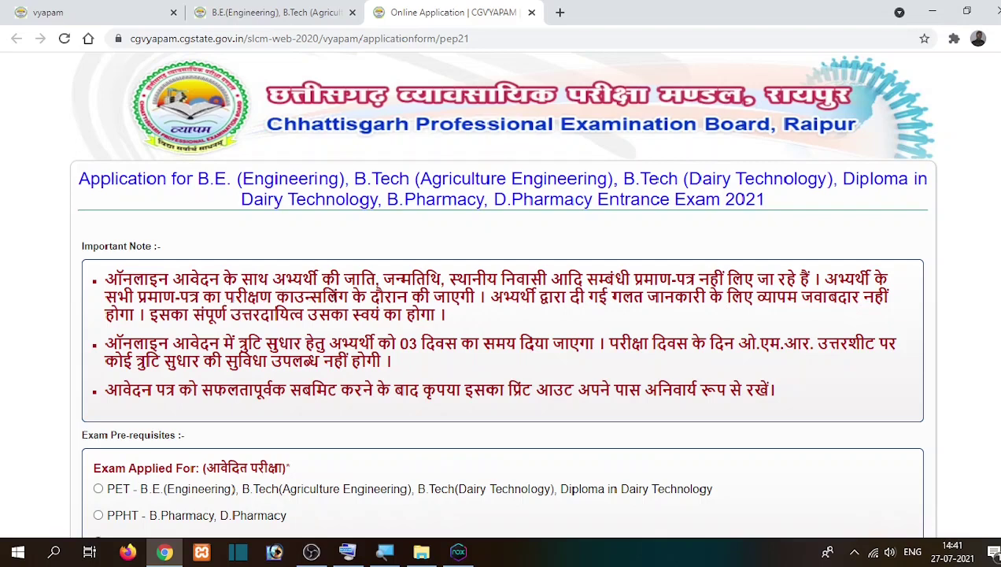
double_click(337, 295)
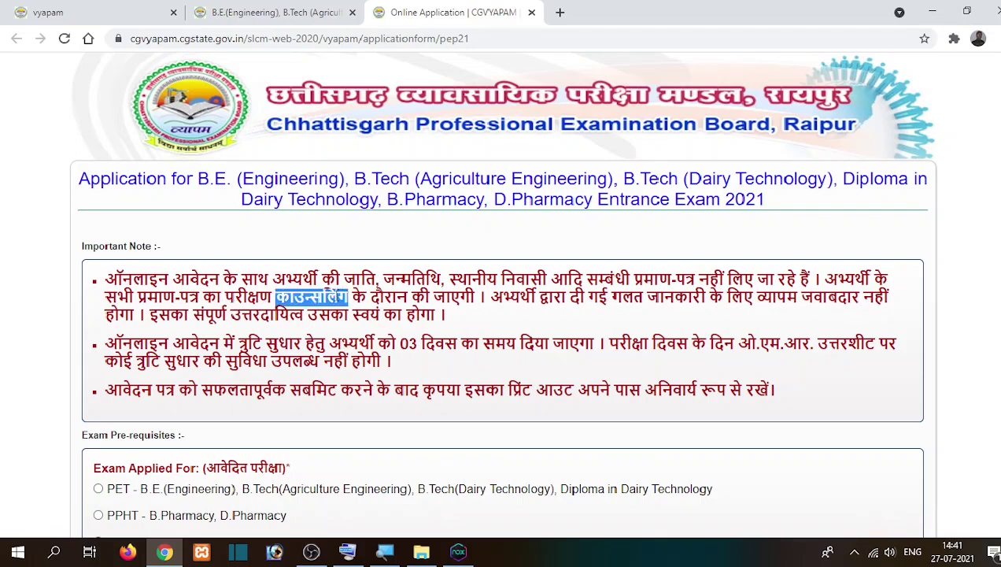
click(483, 325)
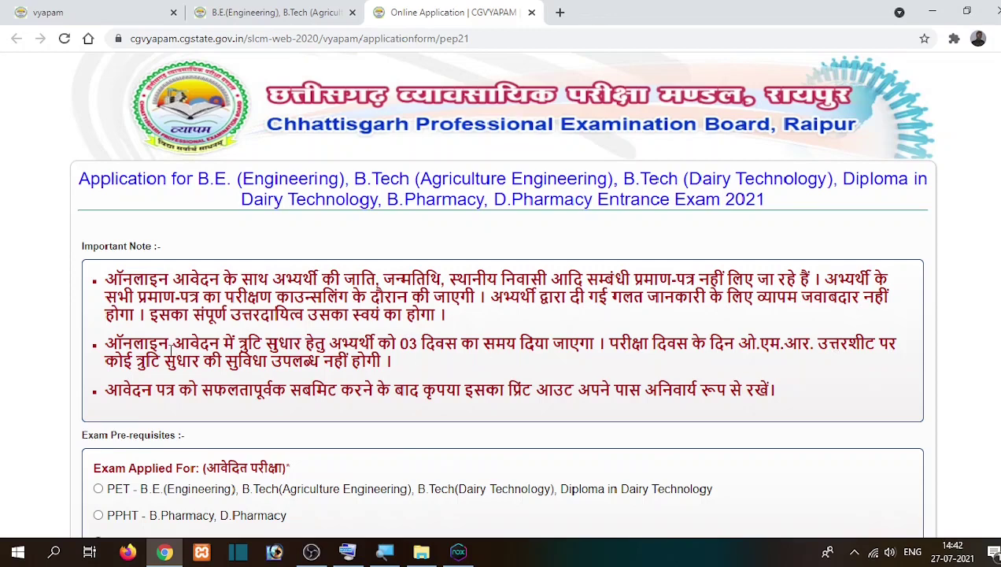
drag(238, 344, 384, 362)
Step: Select PET under Exam Applied For and scroll to the photo and signature upload fields
click(384, 362)
scroll(386, 361, down, 1)
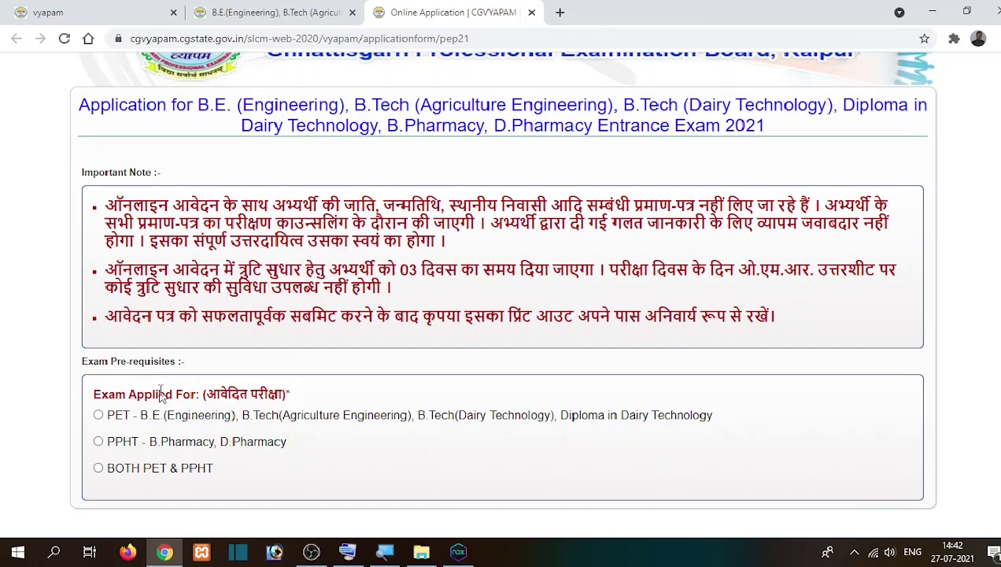
scroll(161, 391, down, 1)
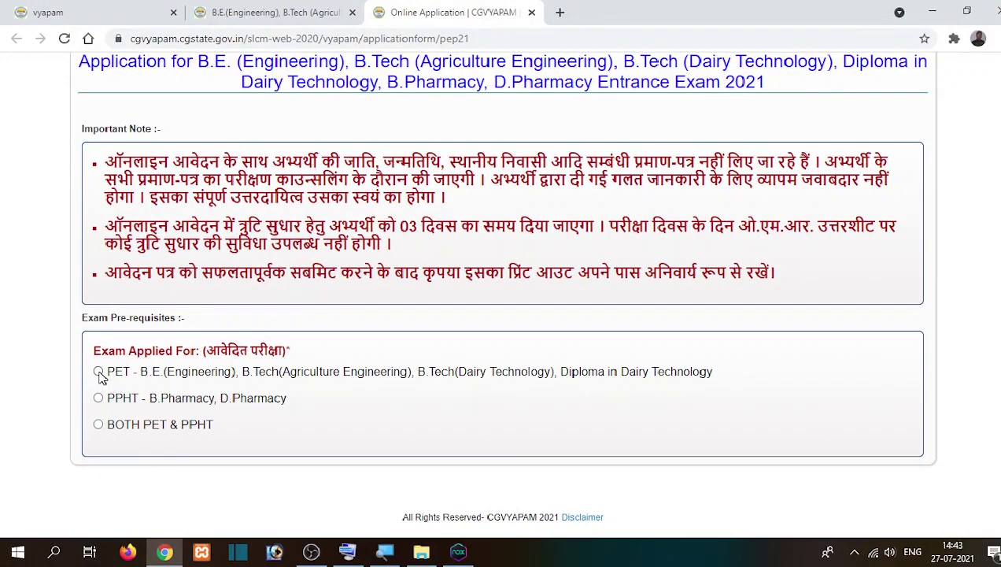
click(98, 372)
scroll(99, 378, down, 5)
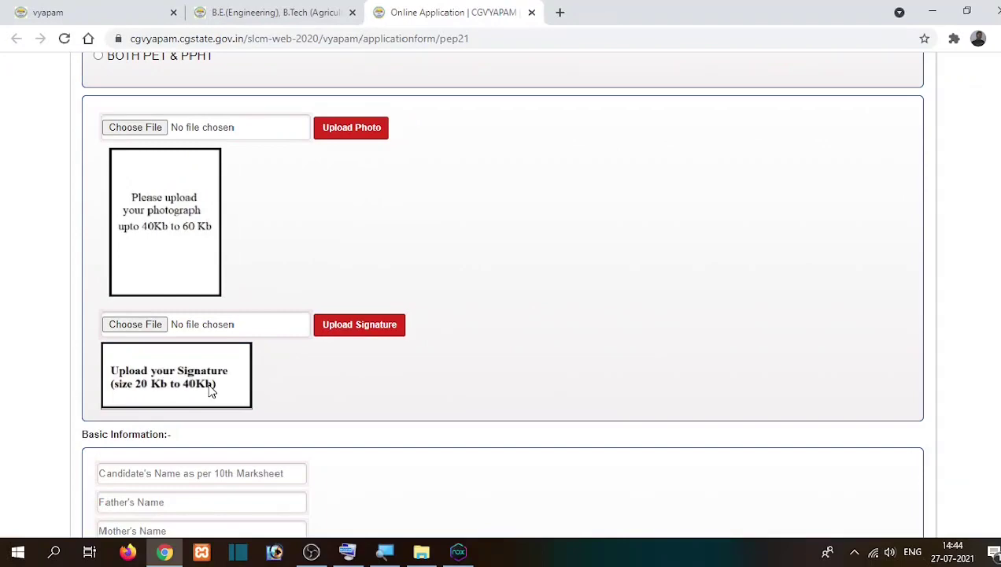
Step: Upload E:\Inspiro_Images\icon1 as the photograph and confirm it is cropped per guidelines
click(142, 130)
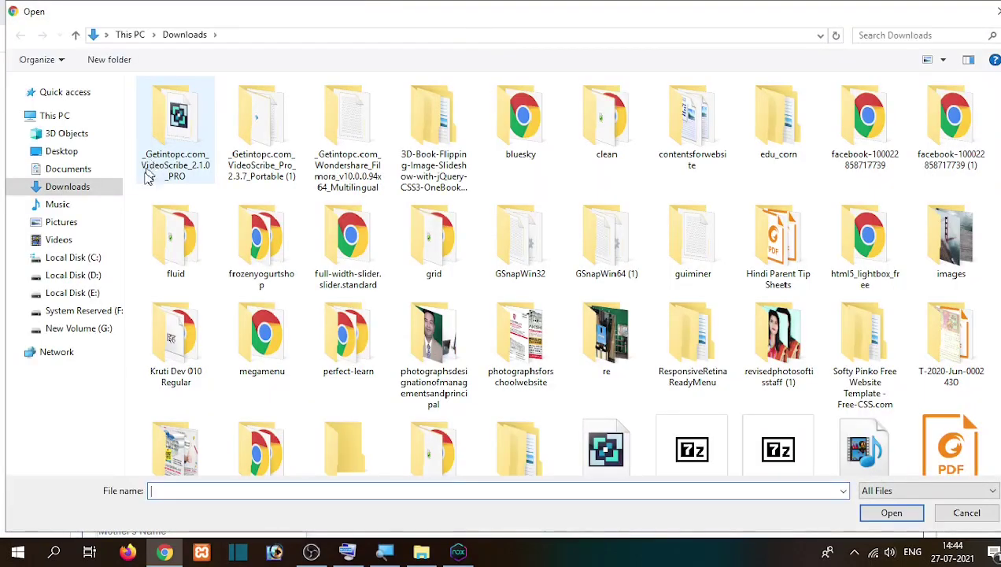
click(87, 297)
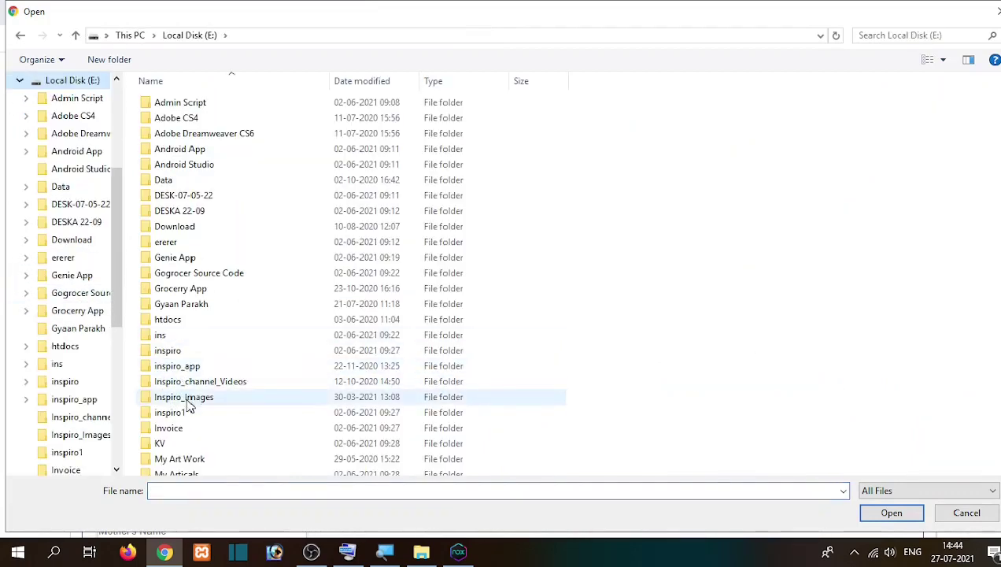
double_click(189, 403)
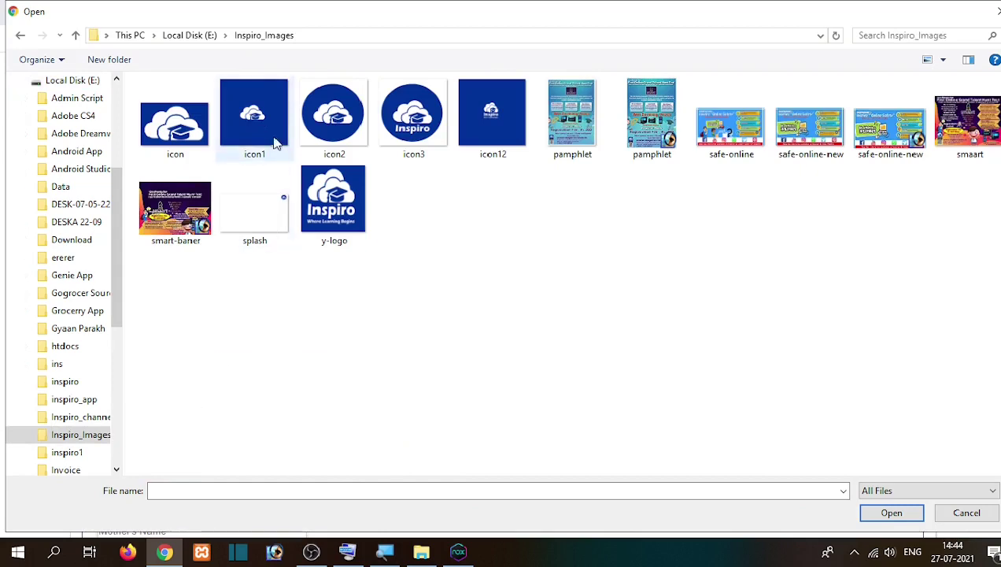
double_click(275, 141)
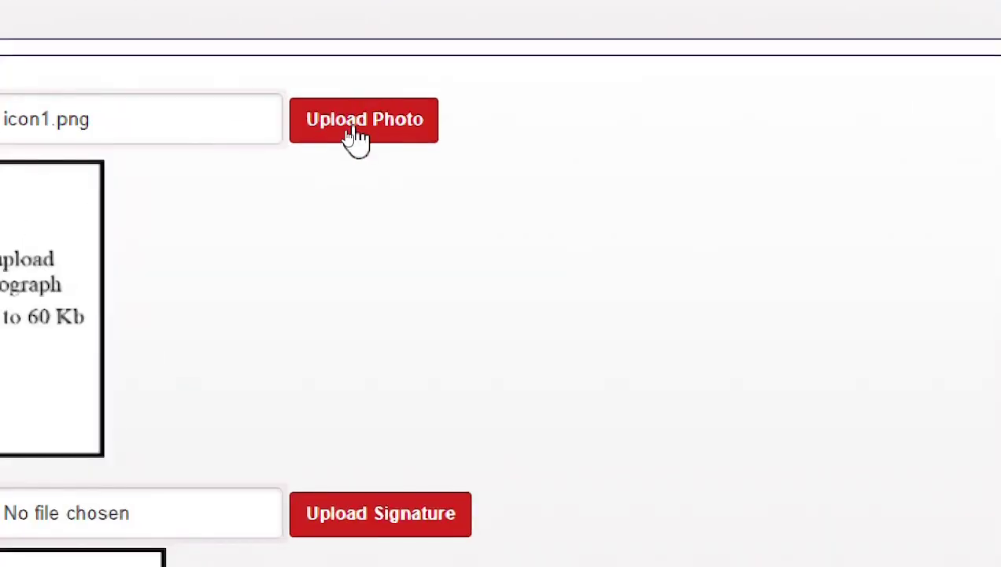
click(352, 130)
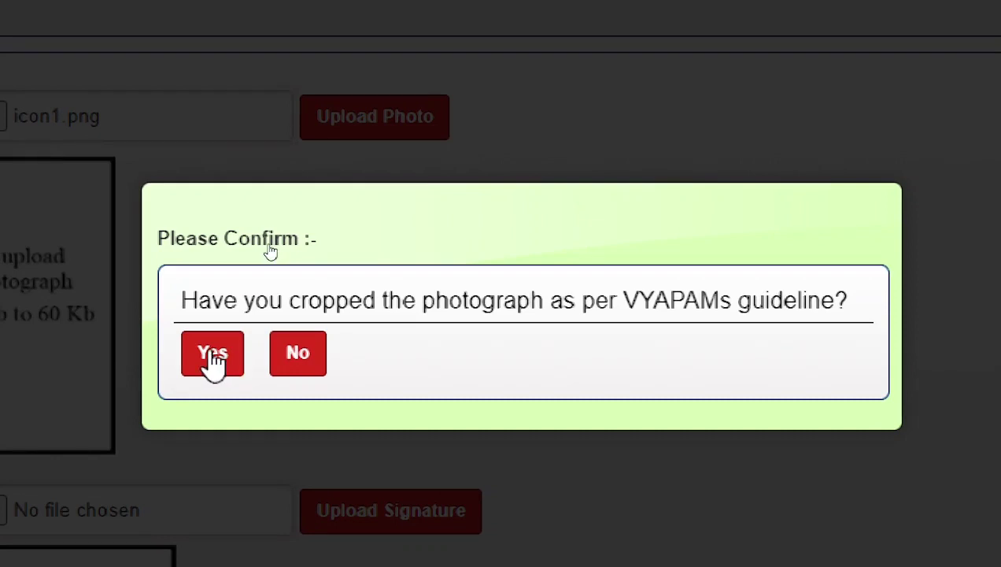
click(213, 356)
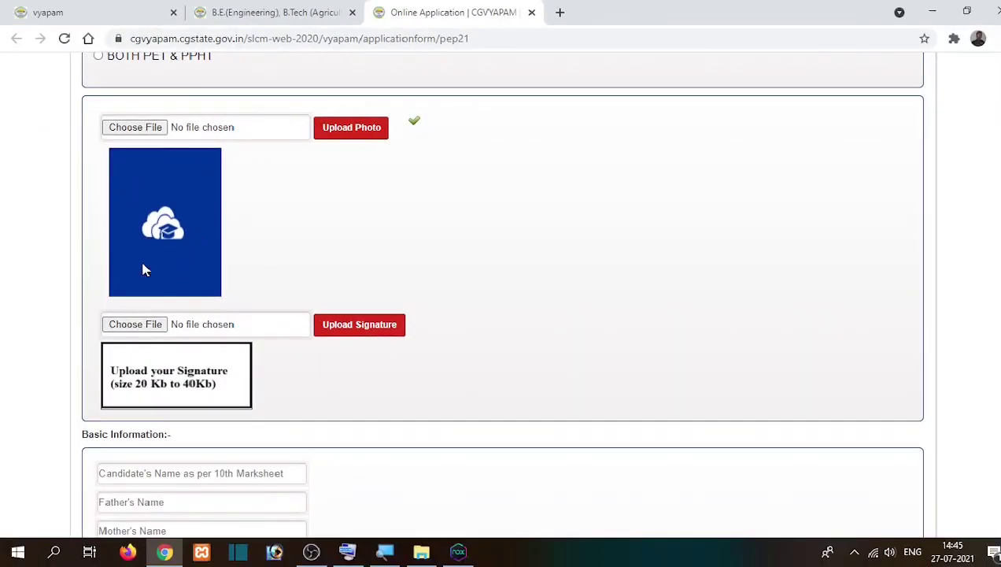
Step: Upload the signature image, confirm its cropping, and scroll down to Basic Information
click(140, 326)
click(355, 329)
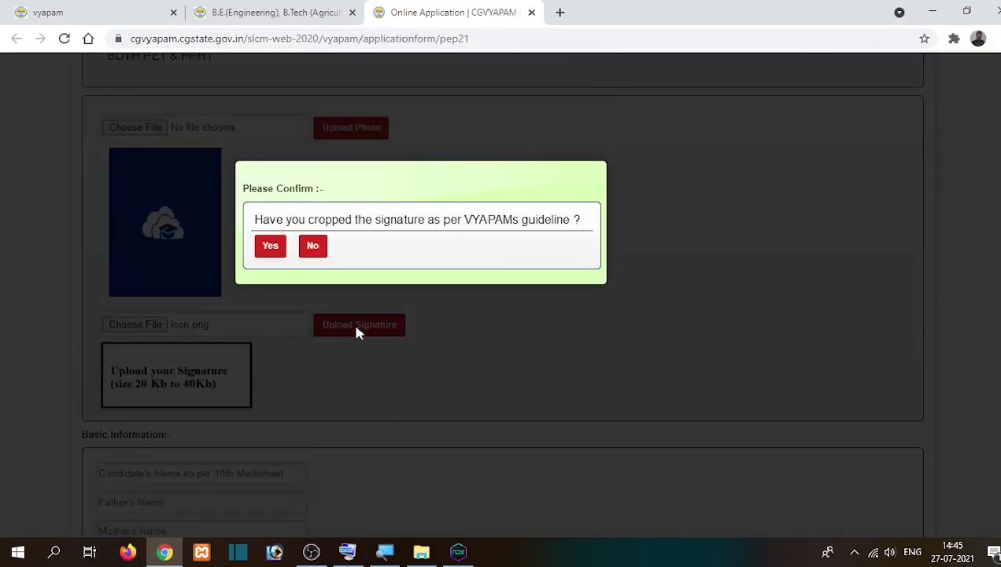
click(269, 250)
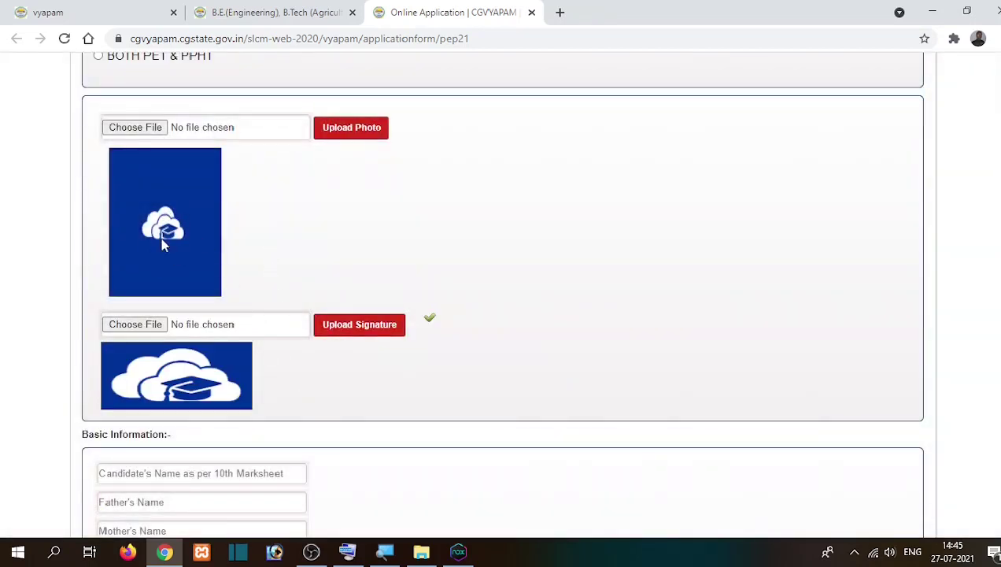
scroll(166, 389, down, 4)
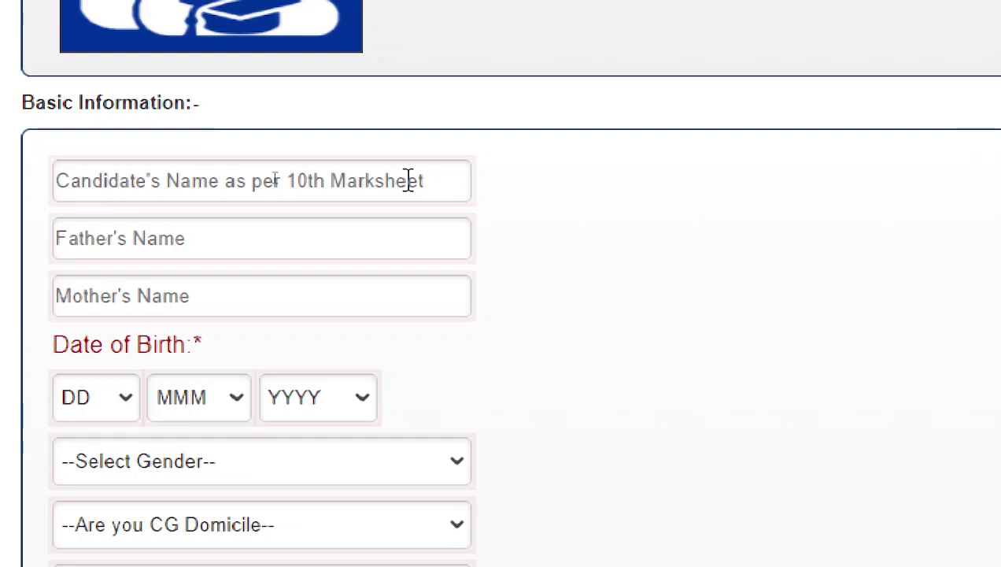
Step: Fill the candidate's, father's and mother's names from Chrome's saved autofill suggestions
click(209, 179)
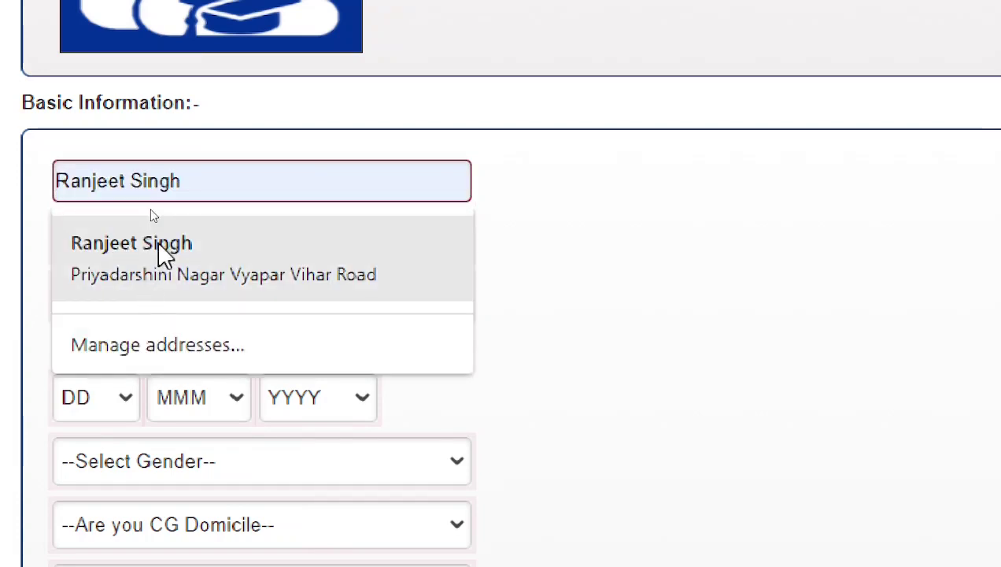
click(161, 250)
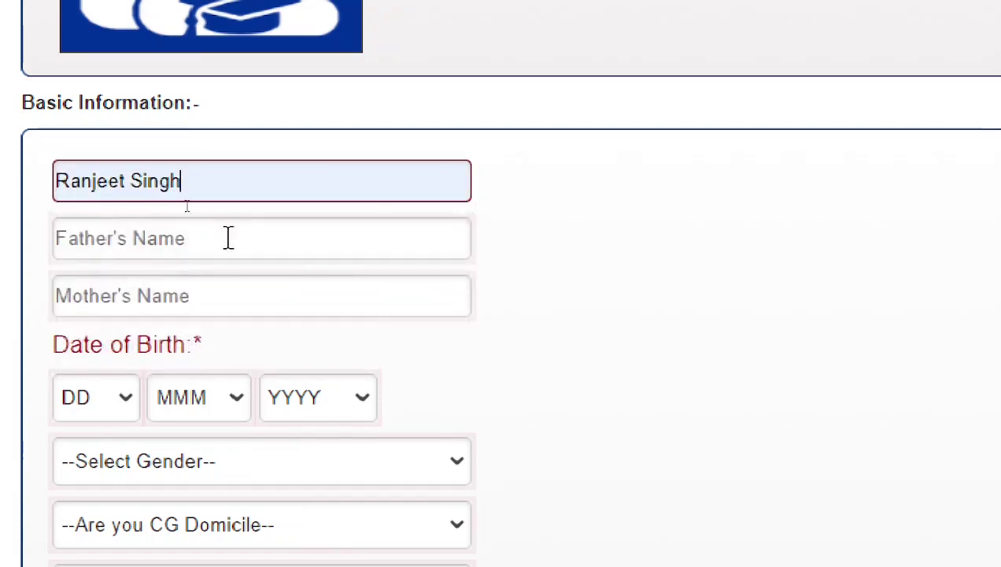
click(148, 241)
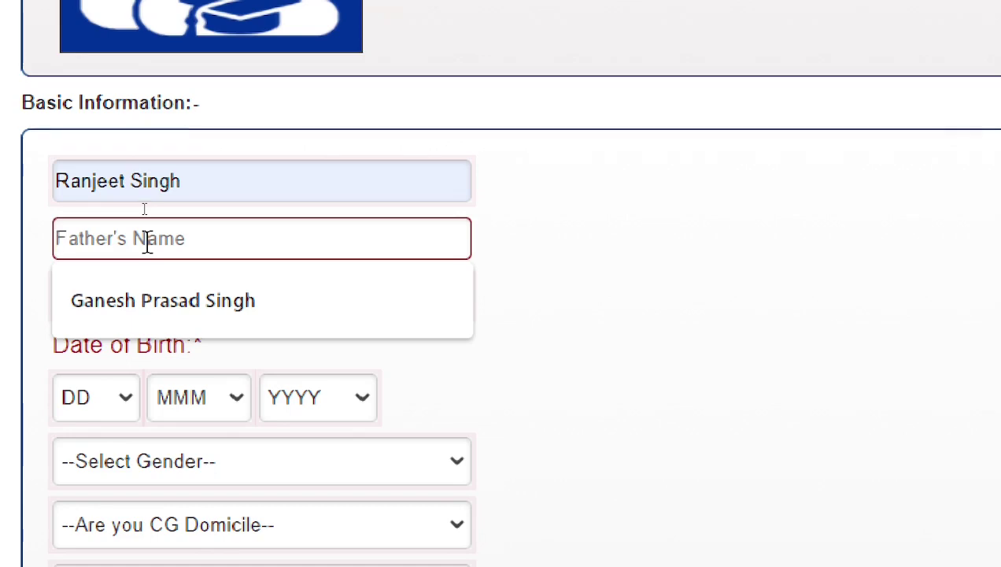
click(147, 279)
click(150, 305)
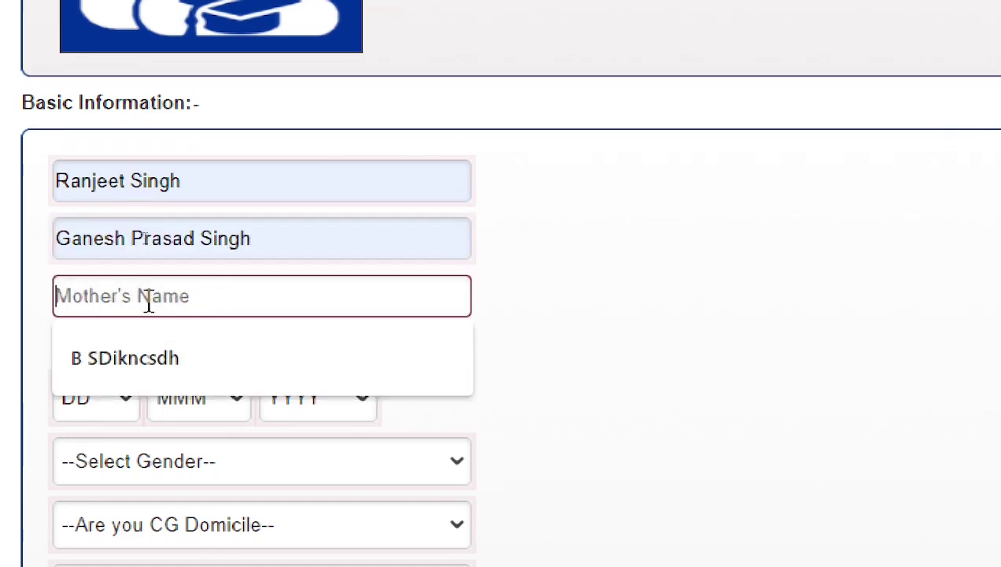
click(65, 364)
click(43, 319)
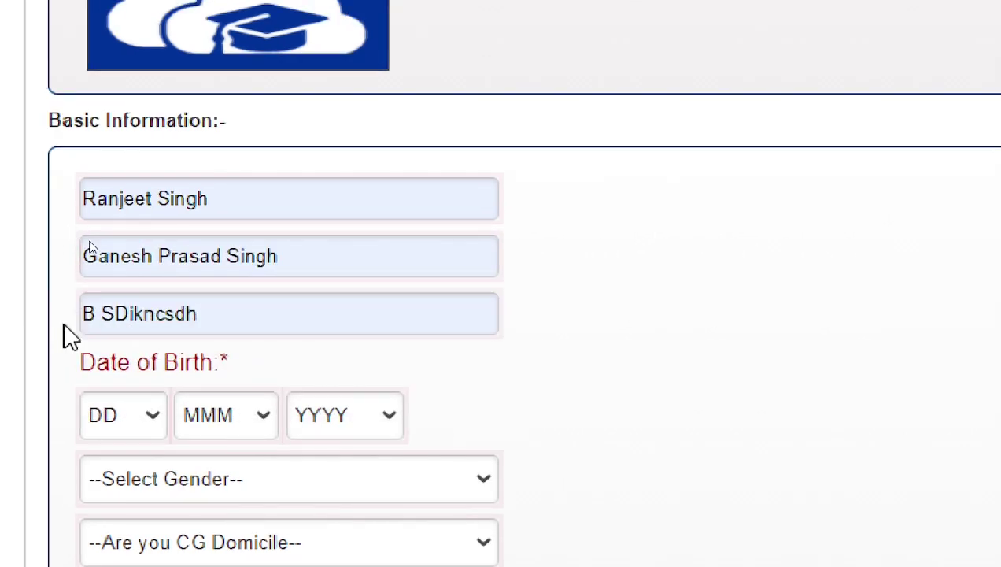
scroll(70, 337, down, 3)
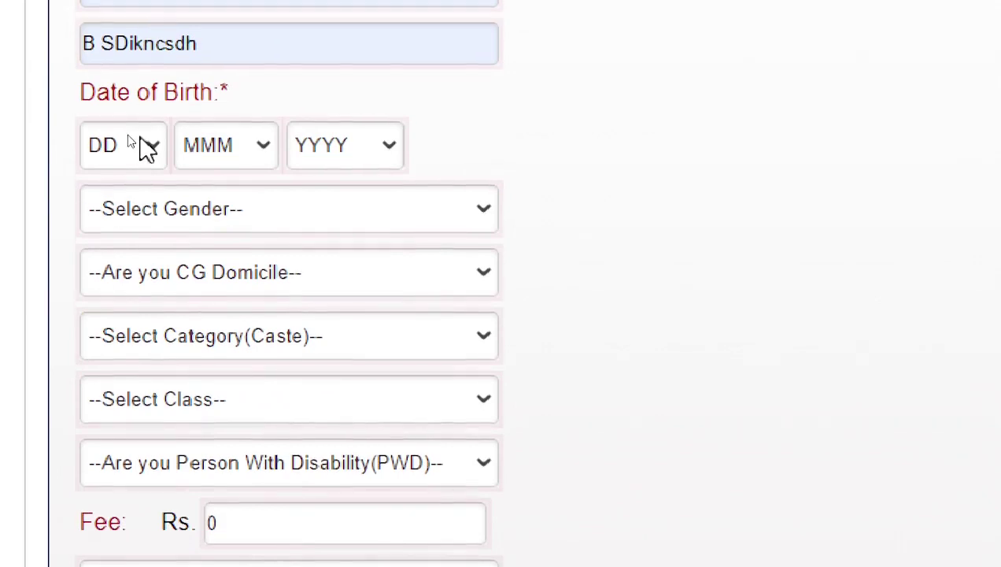
Step: Set the date of birth to 10 AUG 1996
click(147, 149)
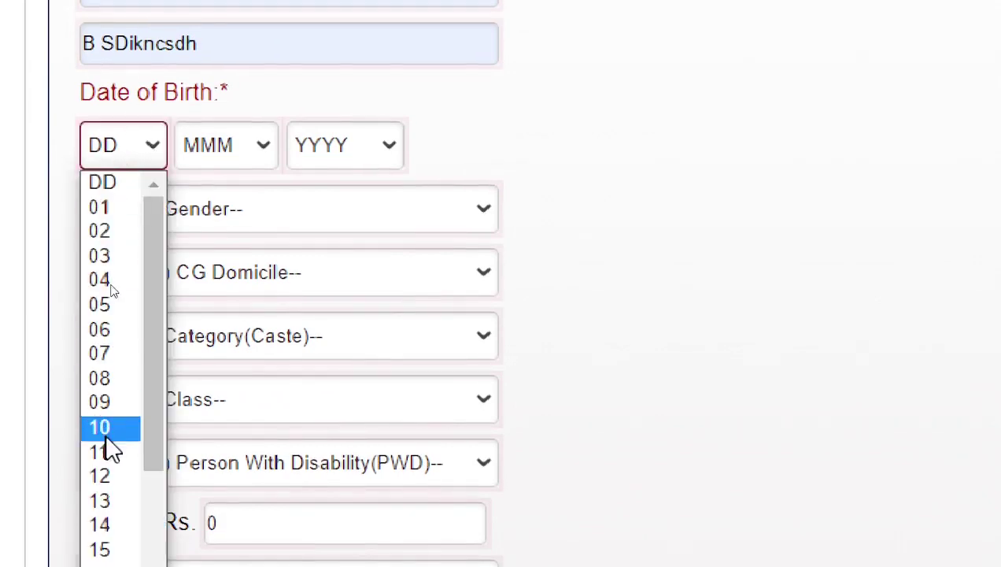
click(104, 428)
click(228, 145)
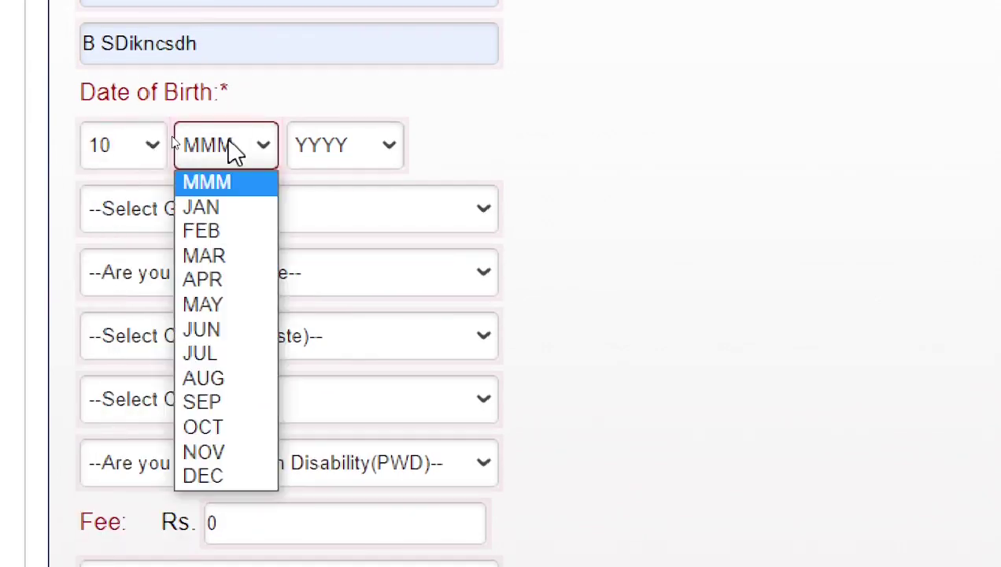
click(227, 379)
click(329, 148)
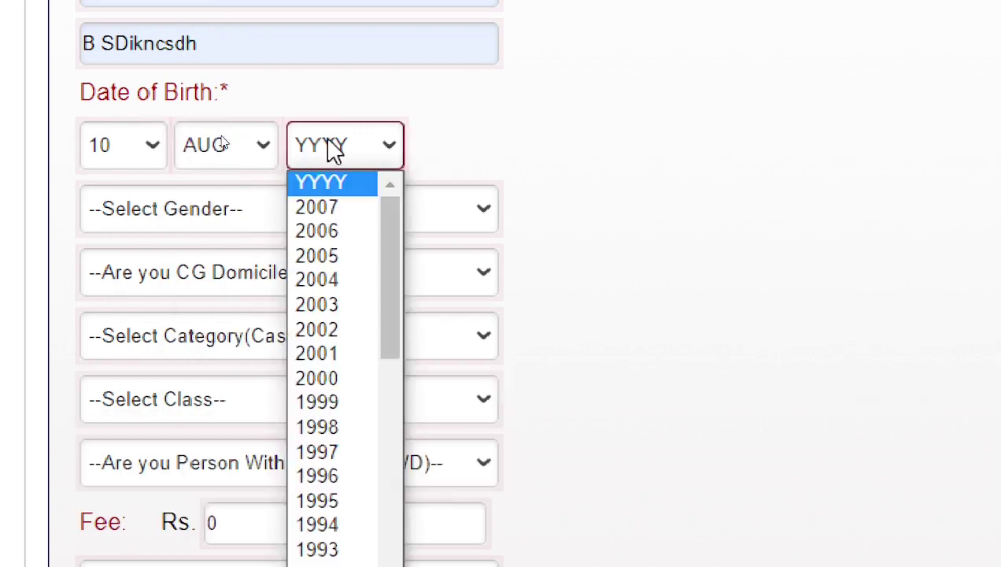
click(326, 481)
Step: Set gender to Male and CG Domicile to YES
click(329, 482)
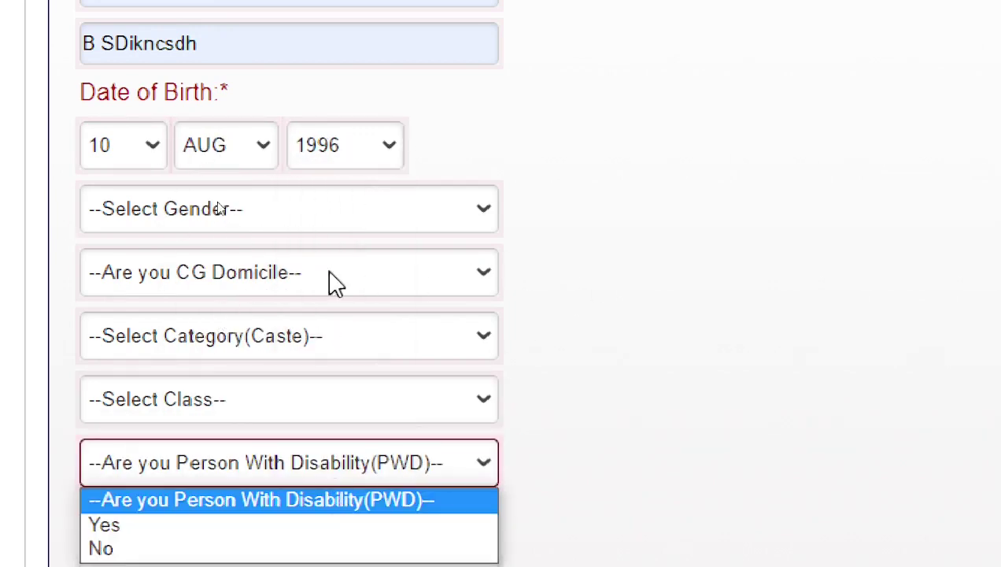
click(189, 225)
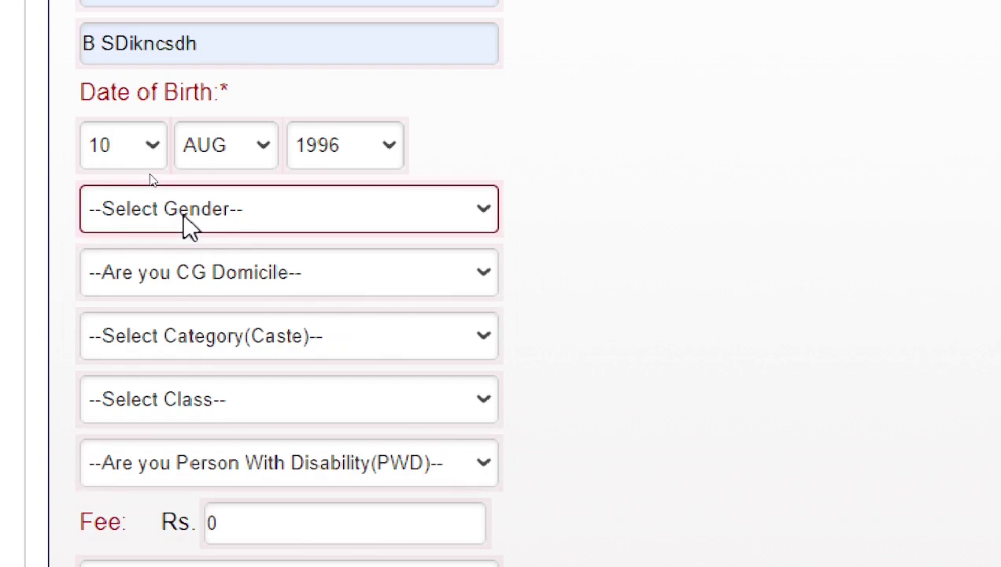
click(189, 225)
click(189, 225)
click(185, 226)
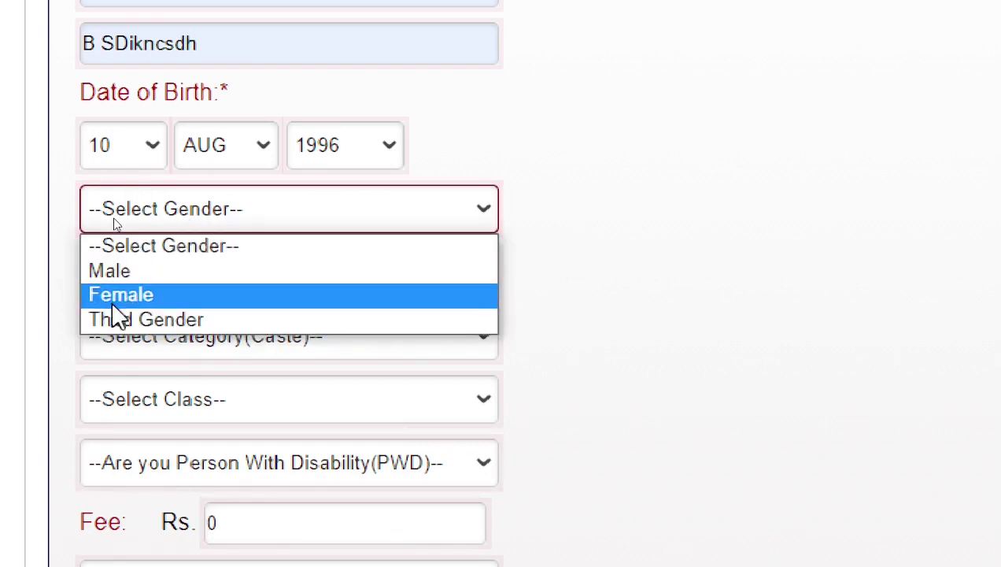
click(119, 270)
click(121, 274)
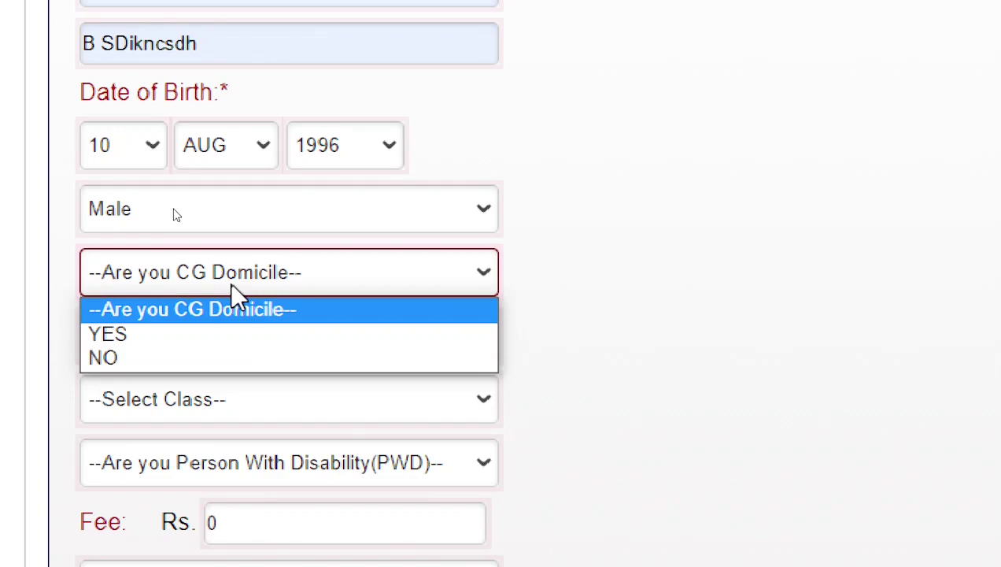
click(132, 335)
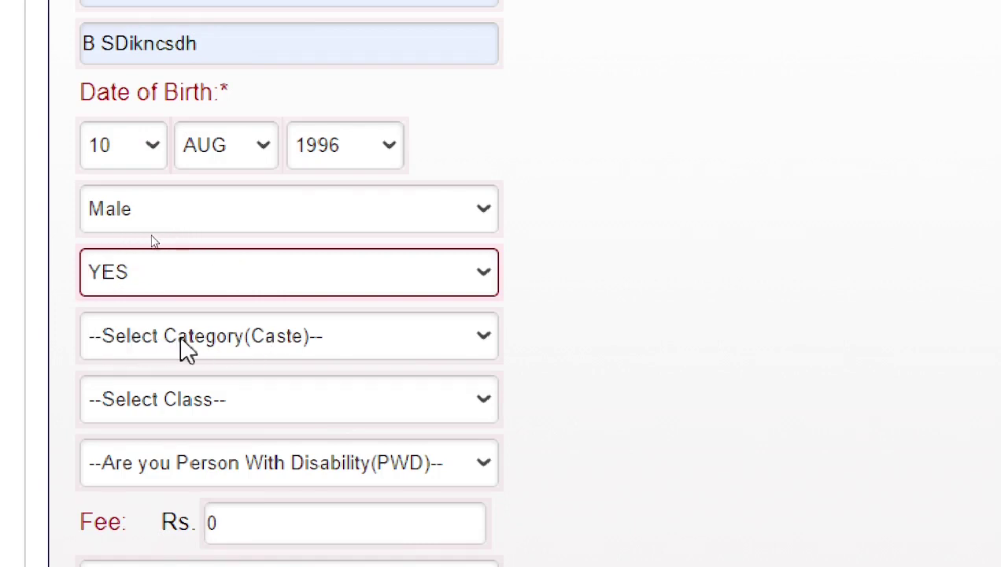
Step: Set the caste category to General
key(Tab)
click(267, 354)
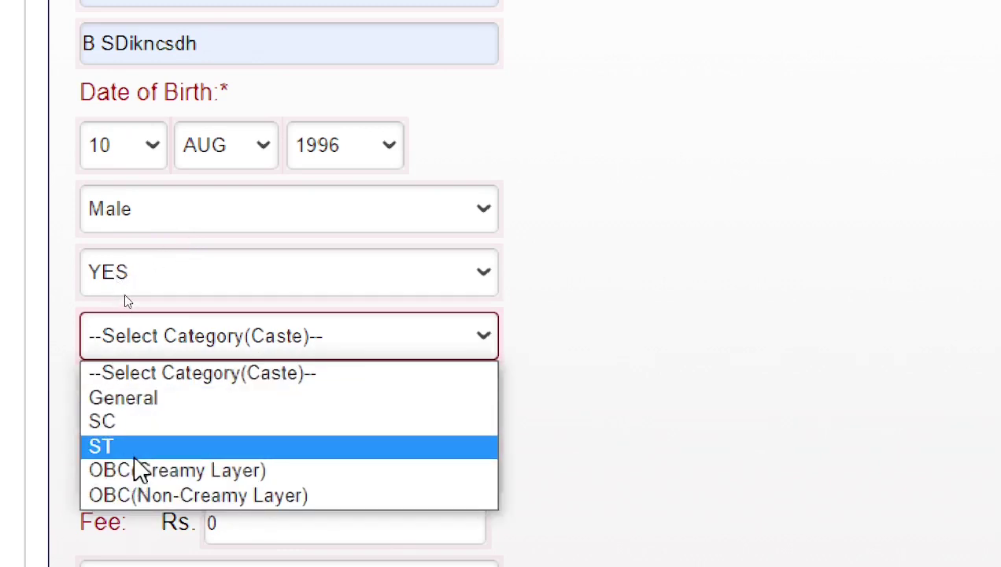
click(145, 399)
click(144, 403)
Step: Set the class to Others and the disability (PWD) status to No
click(697, 346)
scroll(550, 315, down, 2)
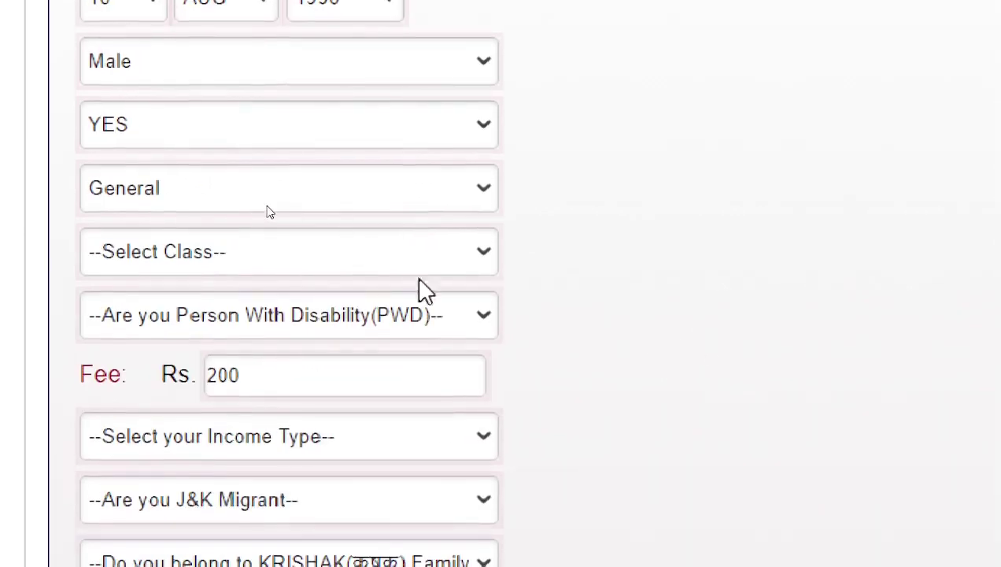
click(284, 264)
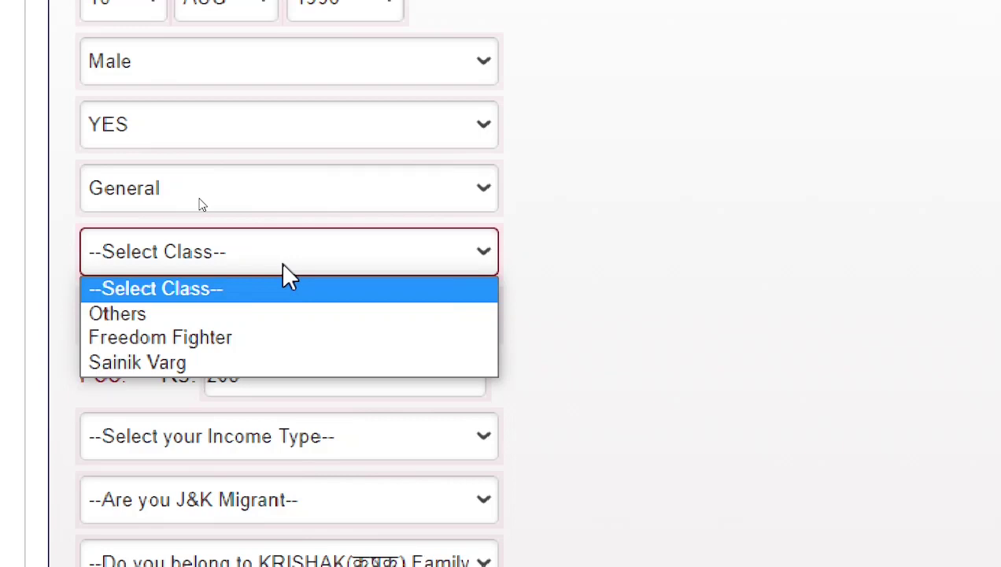
click(142, 313)
click(142, 315)
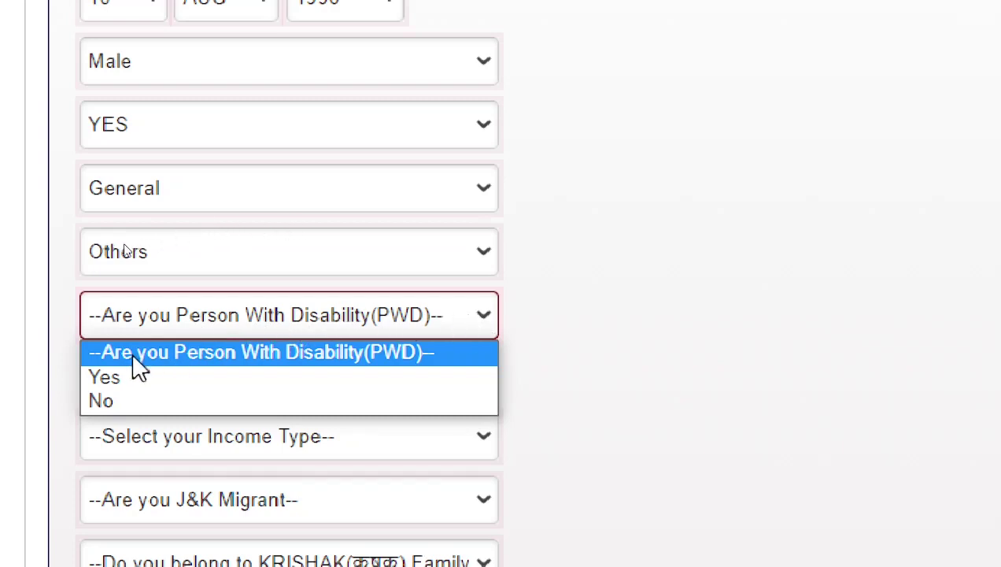
click(122, 403)
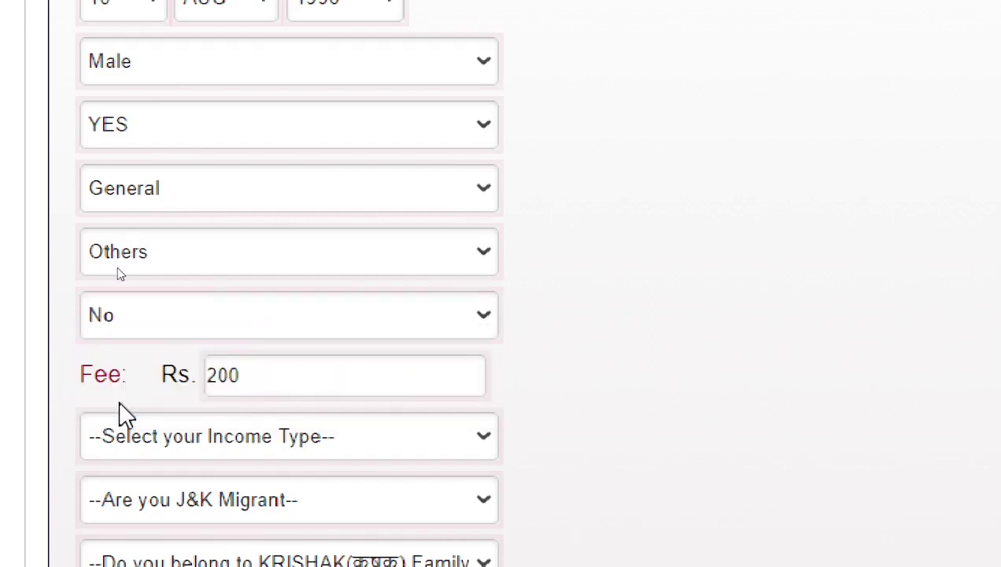
Step: Check that the Fee field shows Rs. 200
scroll(126, 415, down, 2)
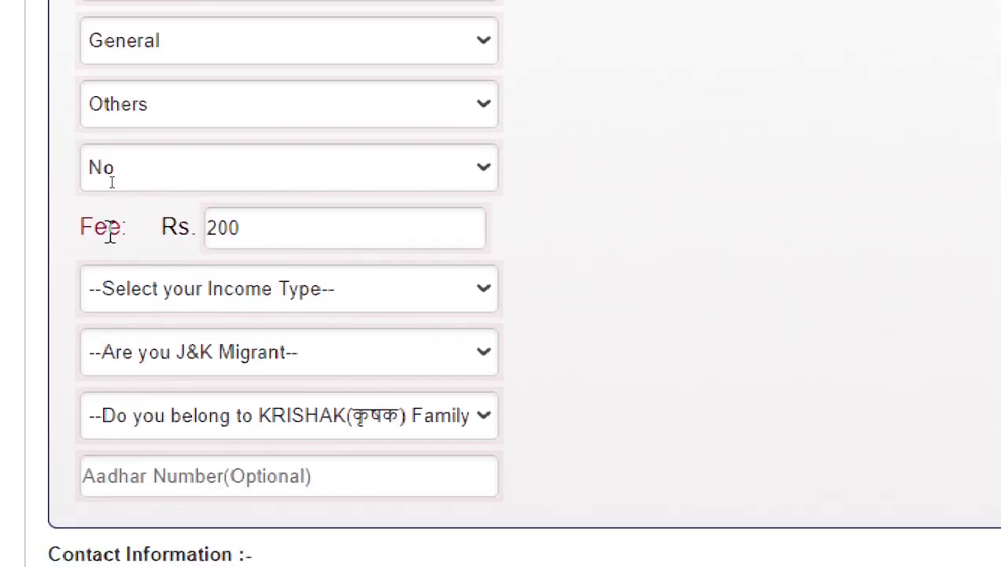
drag(83, 225, 125, 225)
click(246, 228)
double_click(246, 227)
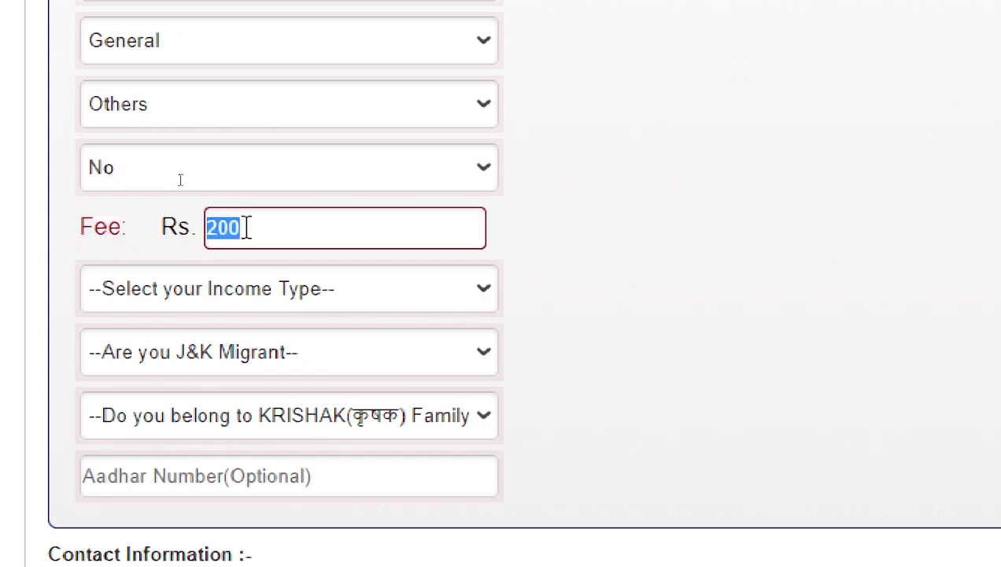
click(156, 249)
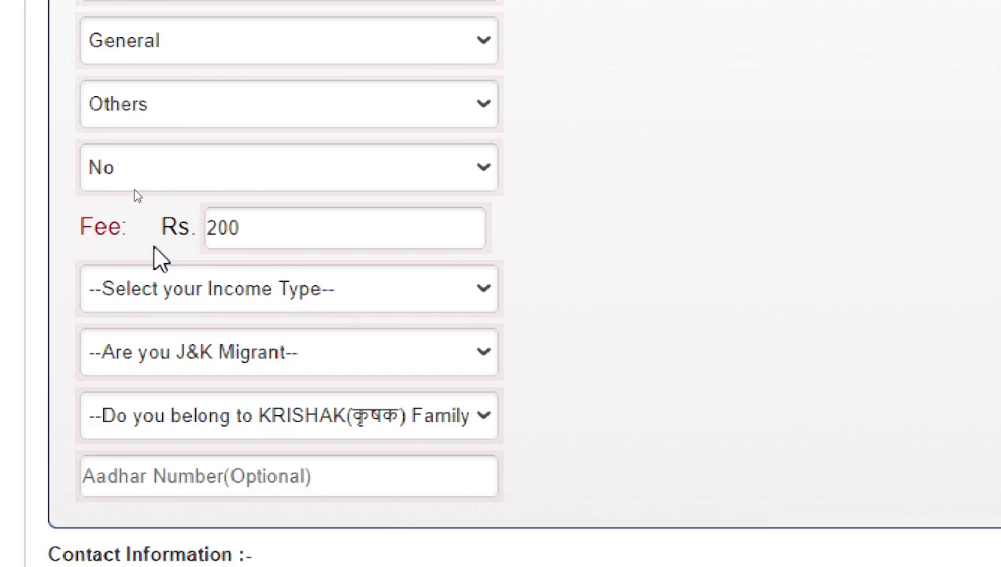
Step: Set the income type to APL (Above Poverty Line)
scroll(155, 250, down, 2)
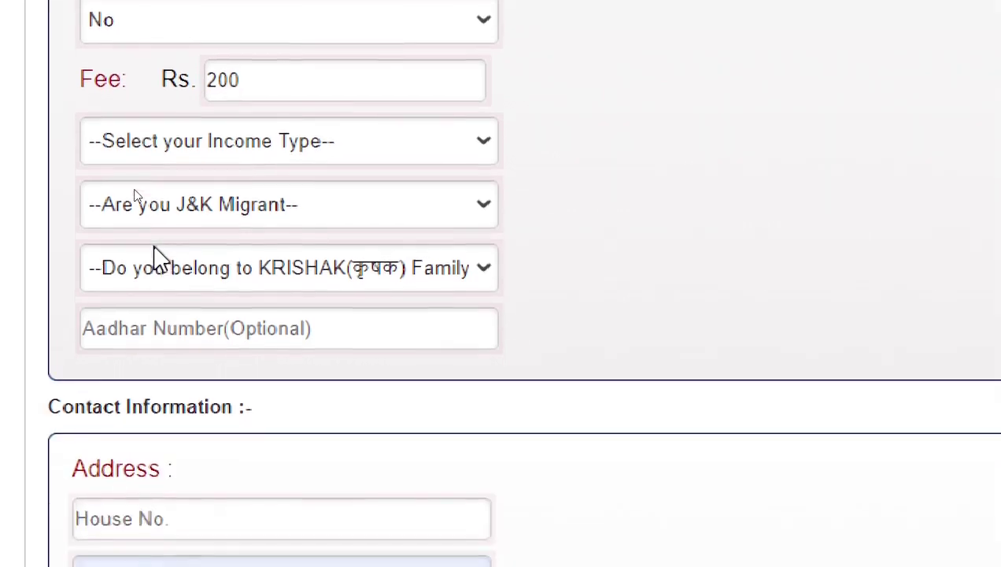
click(226, 157)
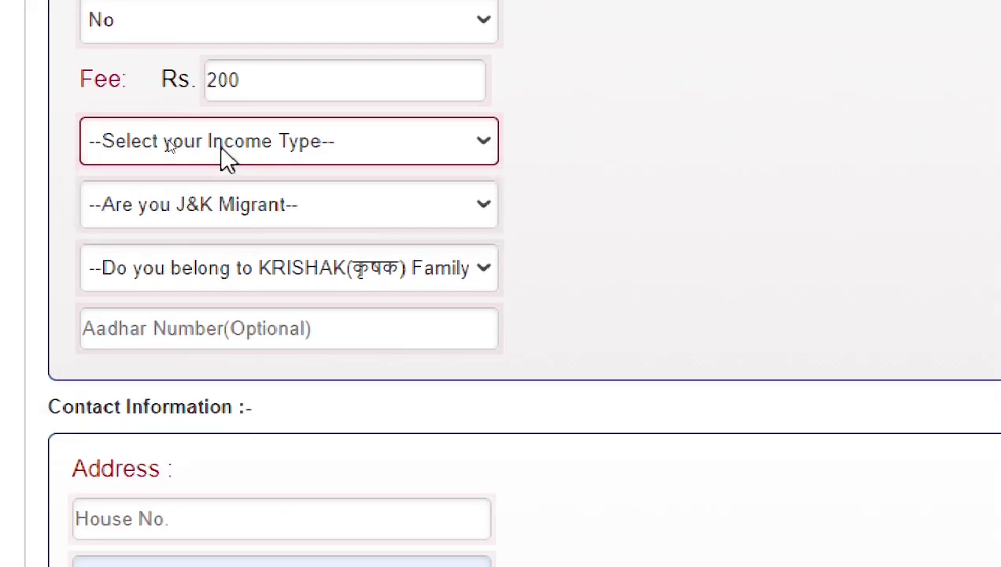
click(226, 157)
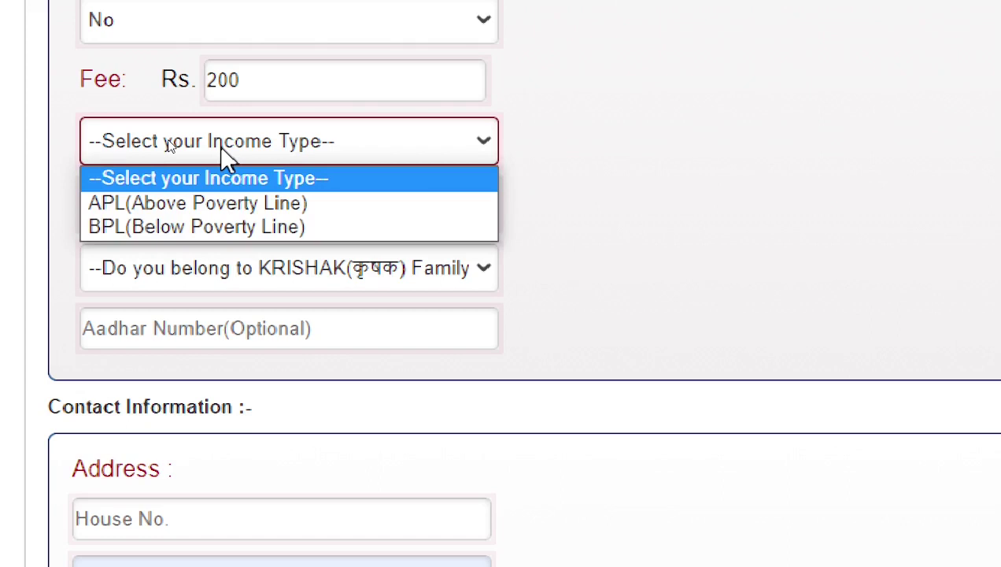
click(219, 201)
Step: Answer No to the J&K migrant and KRISHAK family questions
click(219, 203)
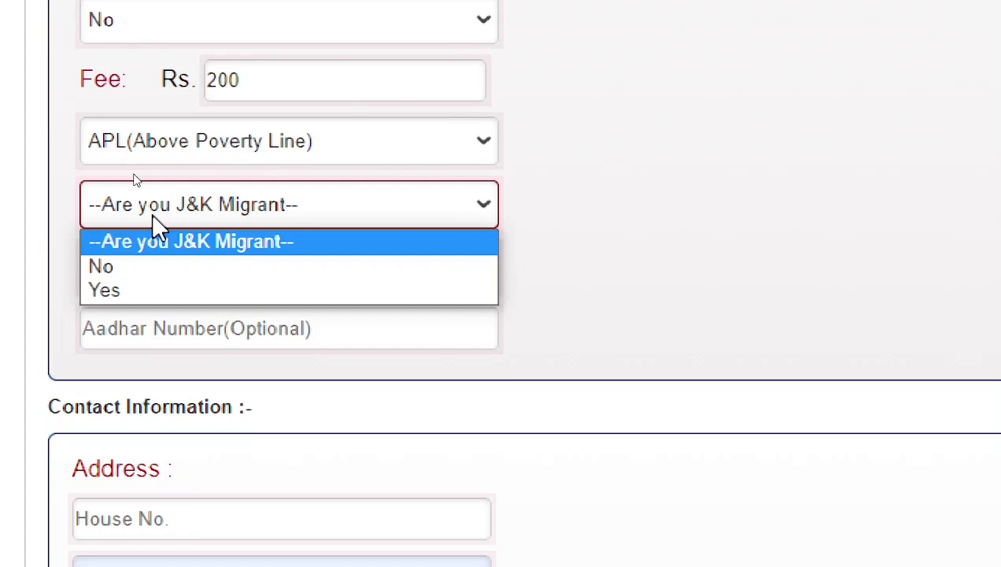
click(118, 265)
click(118, 265)
click(752, 236)
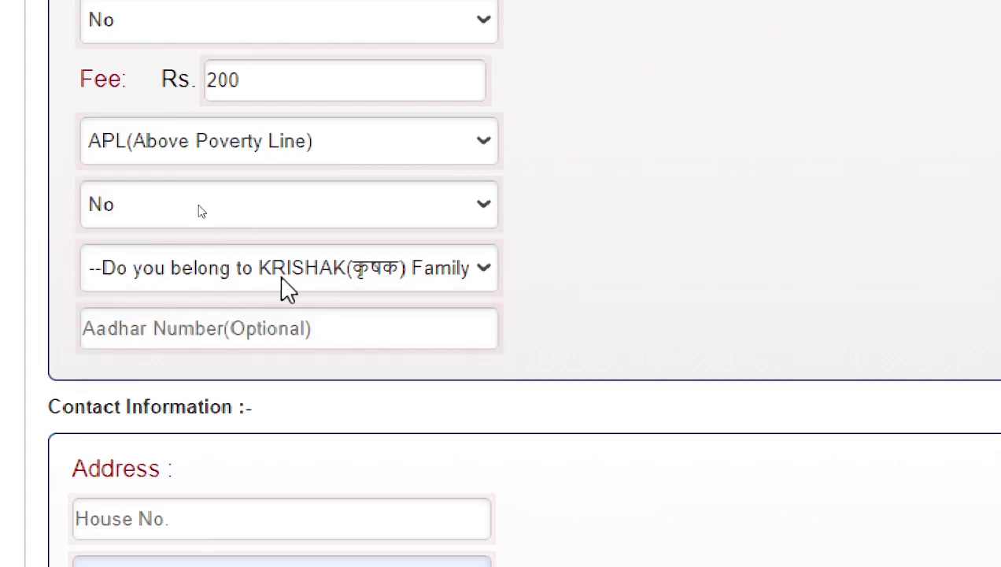
click(344, 271)
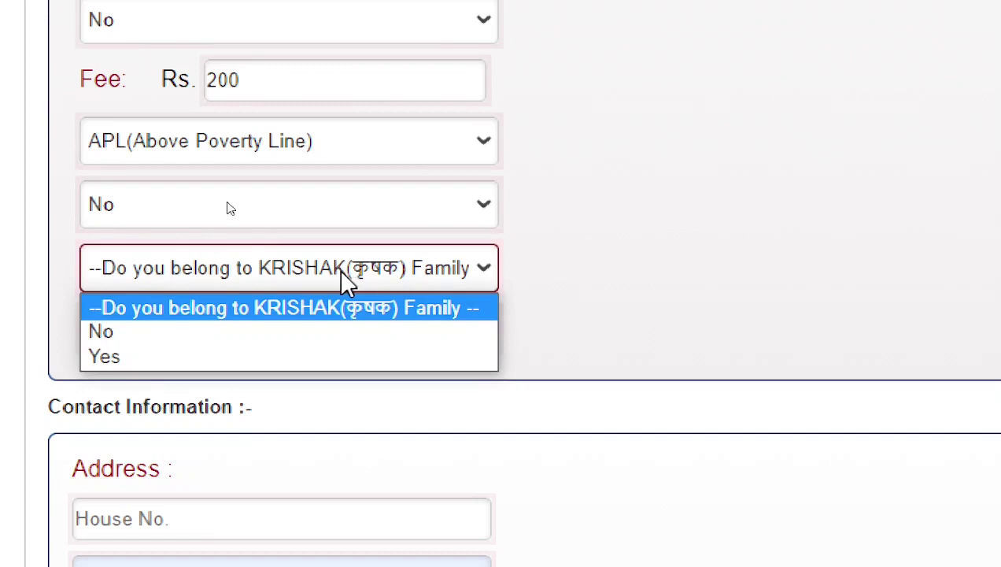
click(152, 332)
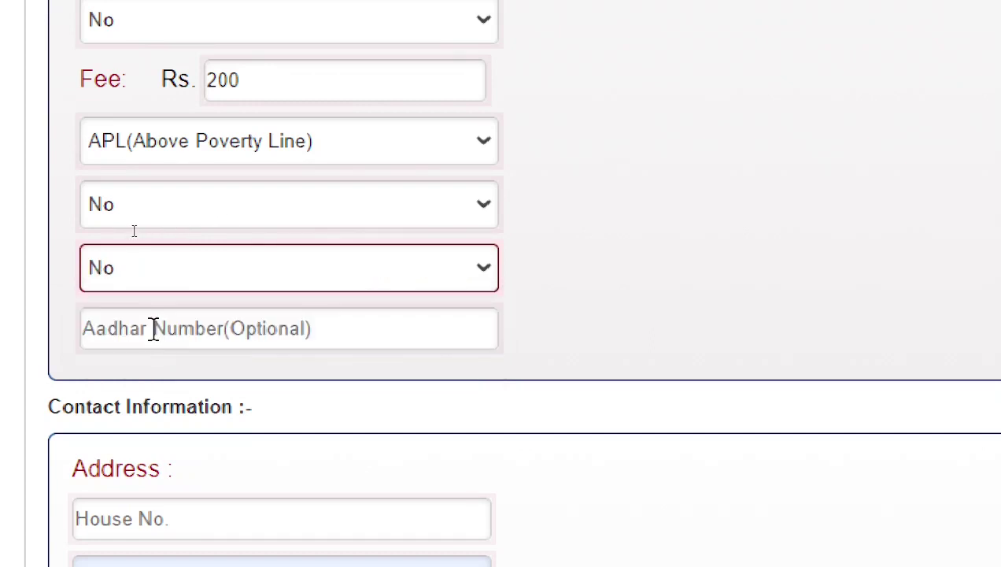
Step: Autofill the house number and the post office (Bilaspur) from saved address details
scroll(559, 335, down, 2)
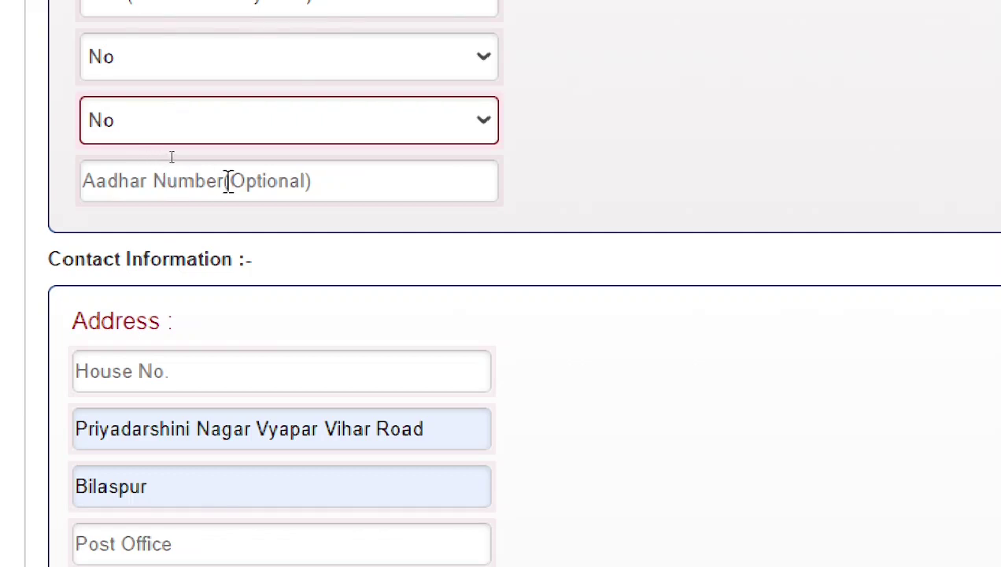
scroll(216, 261, down, 3)
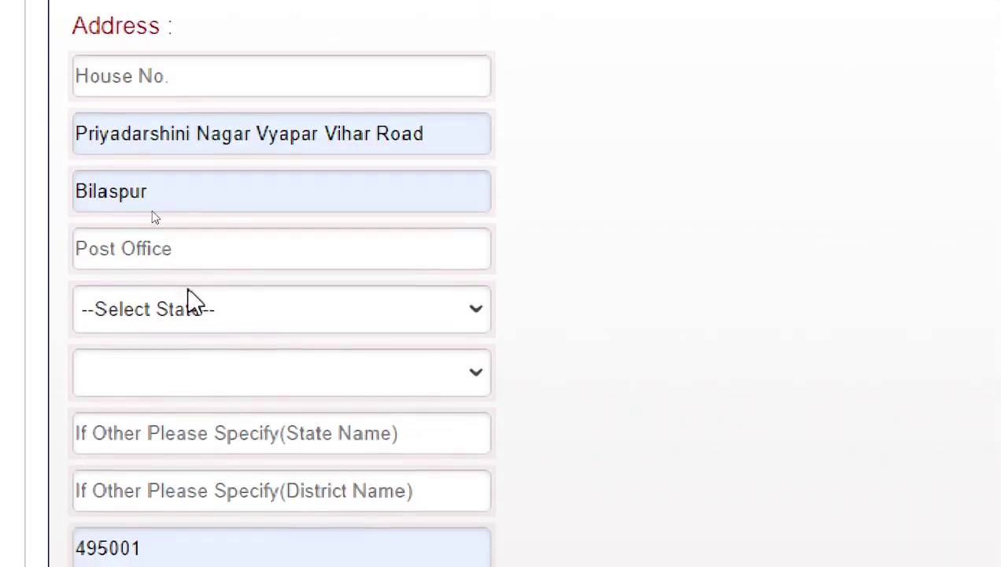
scroll(194, 298, up, 2)
click(143, 225)
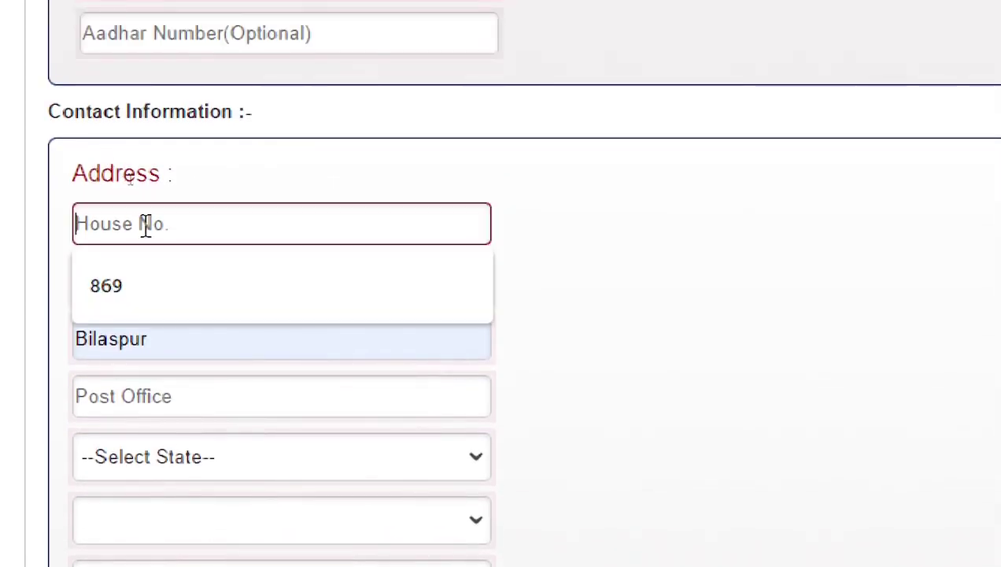
click(116, 315)
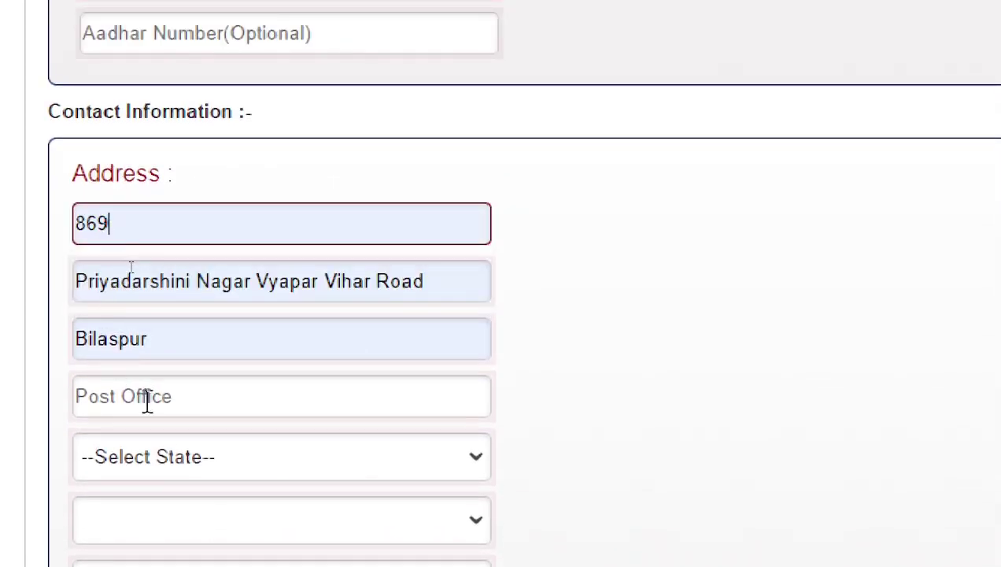
scroll(207, 390, down, 2)
click(154, 265)
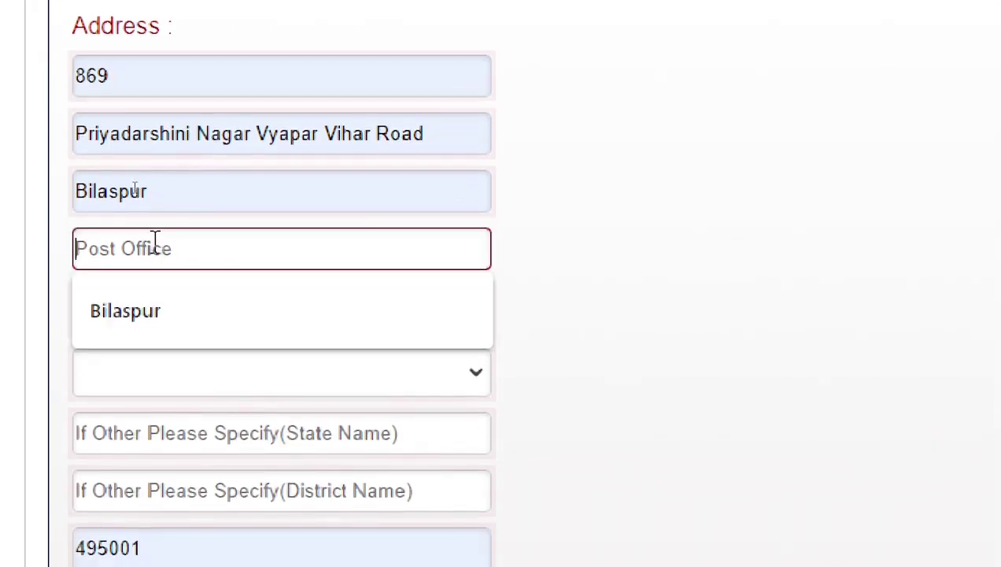
click(135, 315)
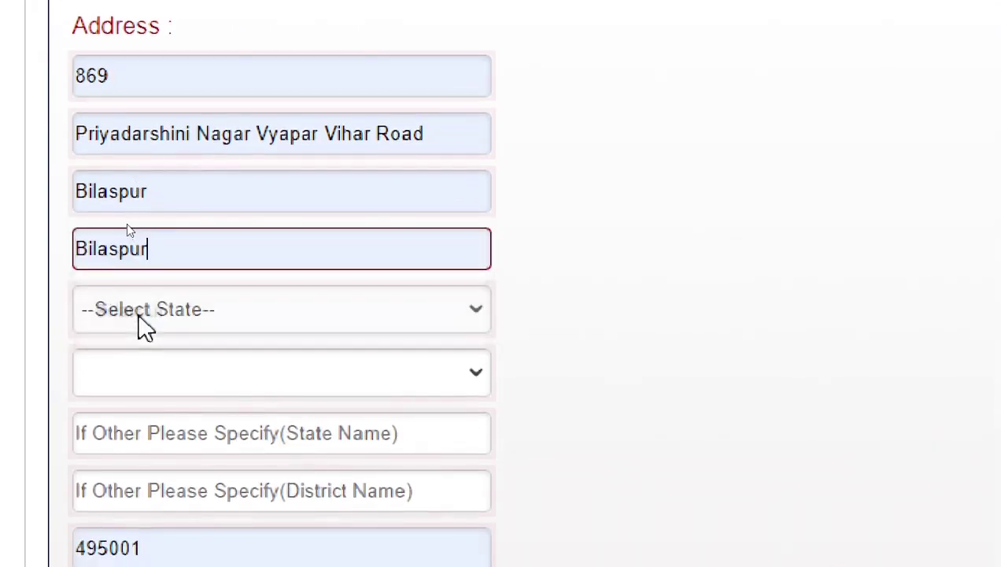
Step: Set State to Chattisgarh, District to Bilaspur and Region to Urban
click(190, 307)
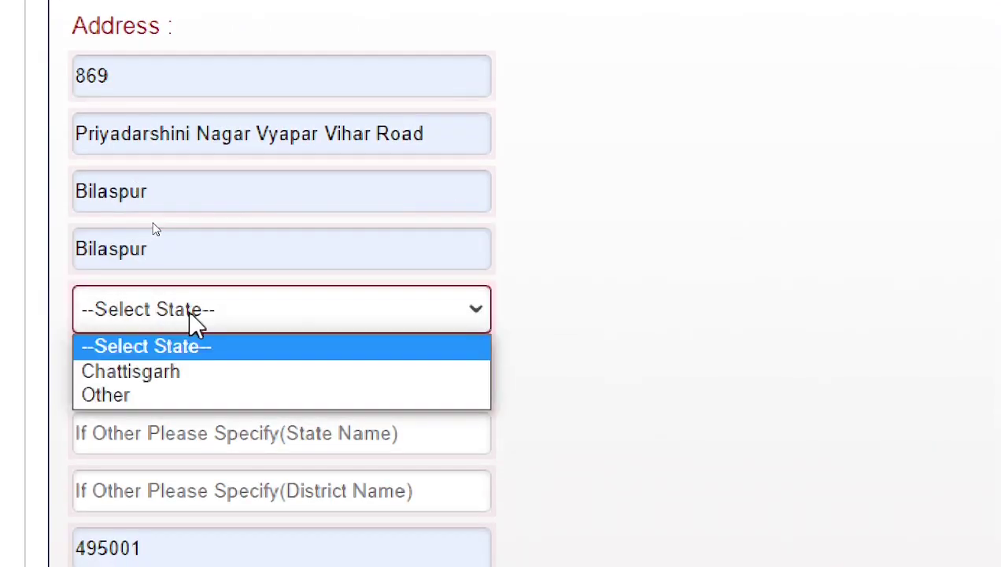
click(135, 376)
click(138, 373)
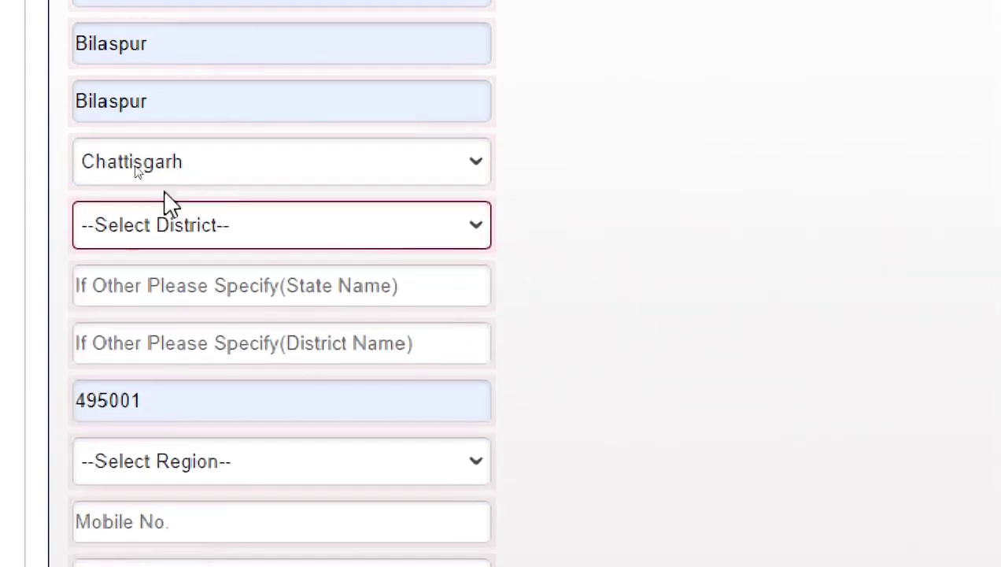
click(136, 229)
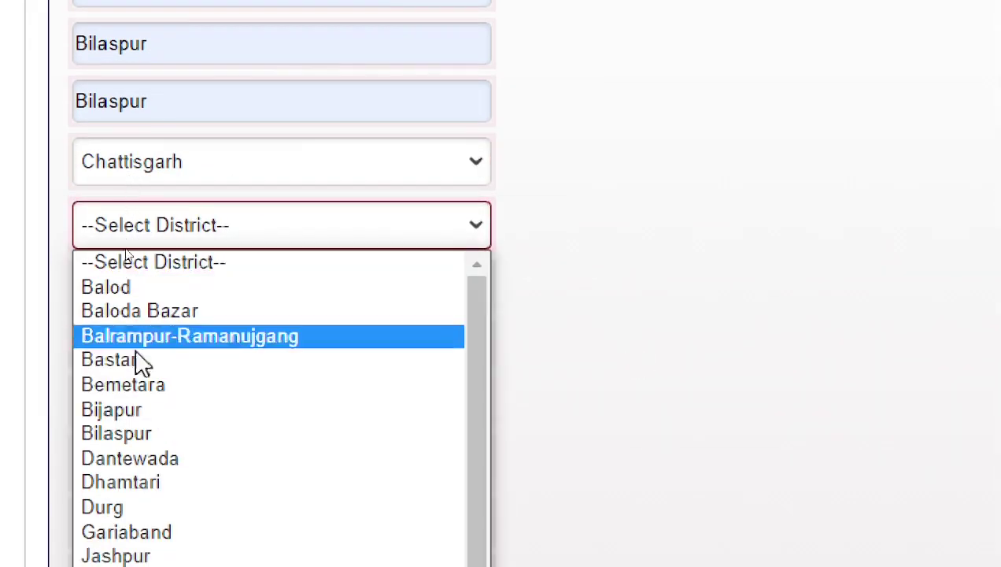
click(129, 432)
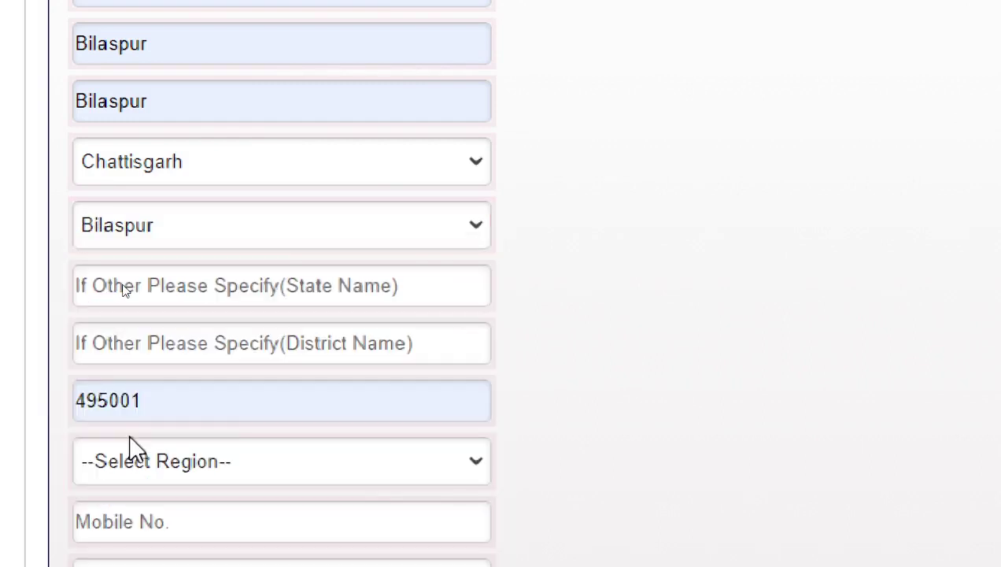
scroll(627, 299, down, 1)
scroll(174, 174, up, 1)
scroll(519, 284, down, 1)
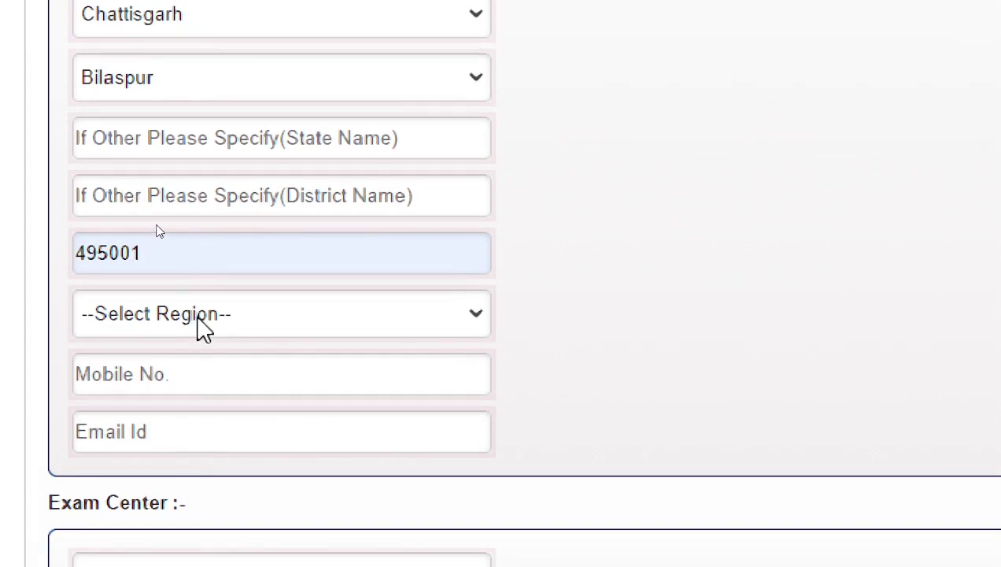
click(203, 329)
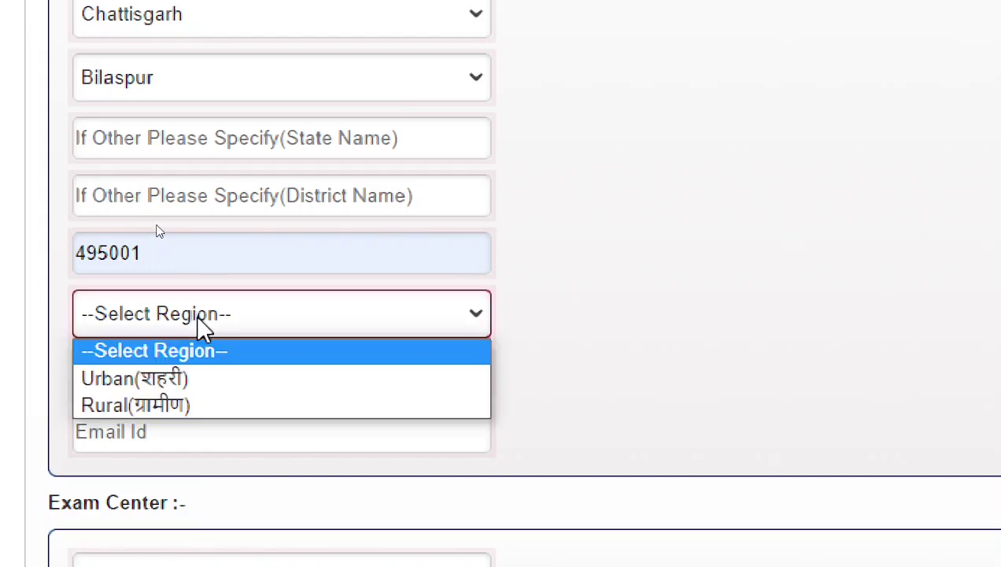
click(161, 378)
click(160, 380)
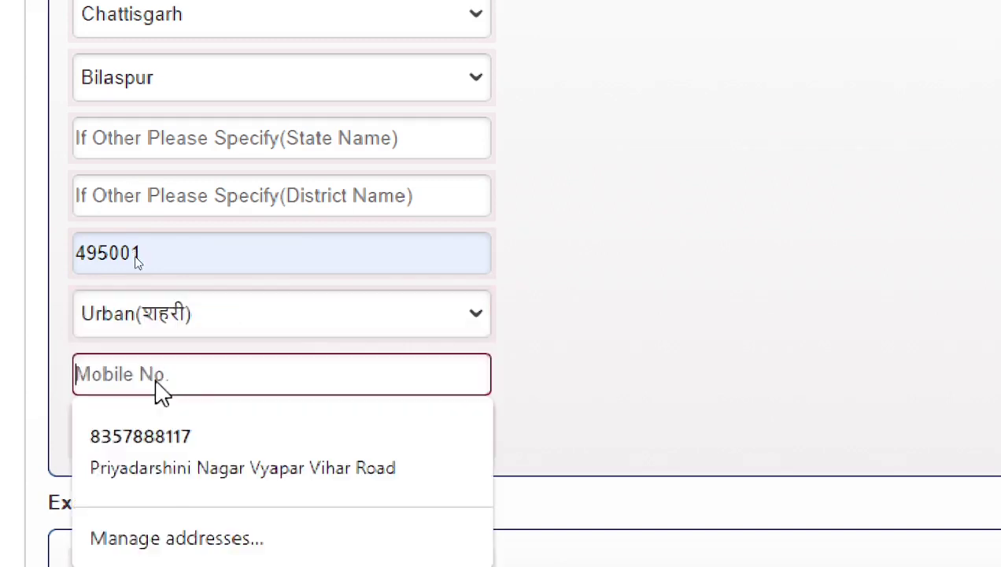
Step: Autofill the mobile number and e-mail address from saved details
click(715, 364)
scroll(268, 270, down, 2)
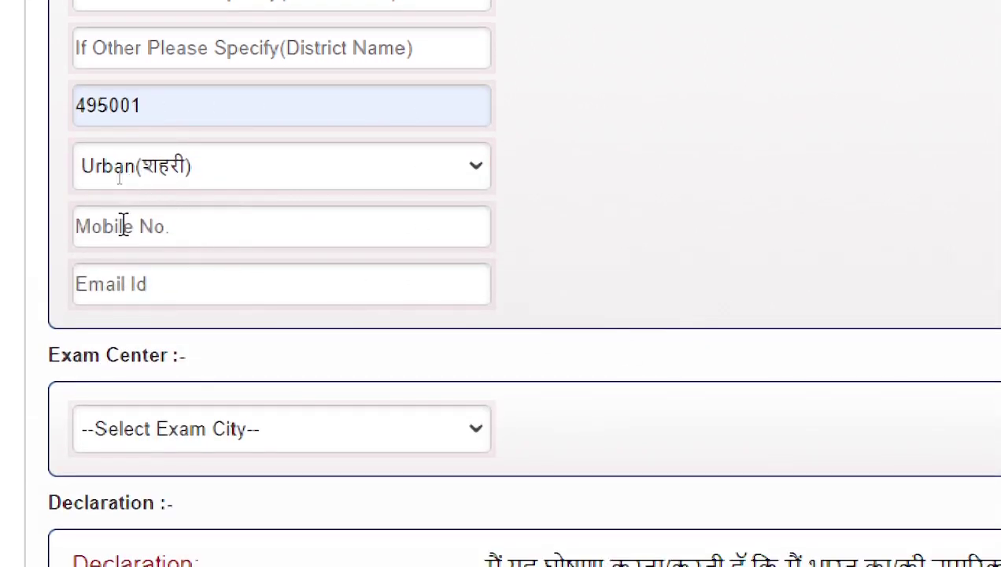
click(214, 225)
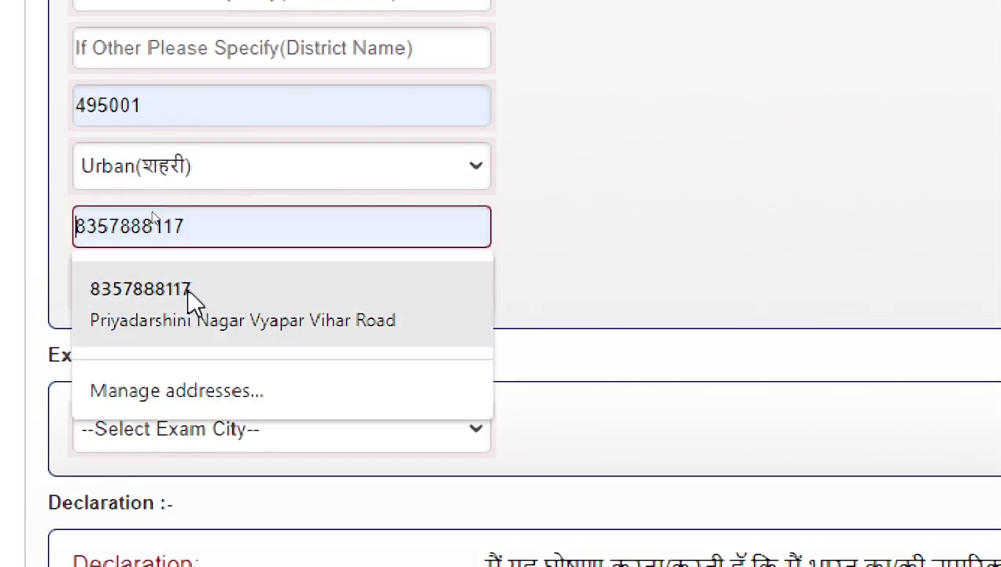
click(190, 302)
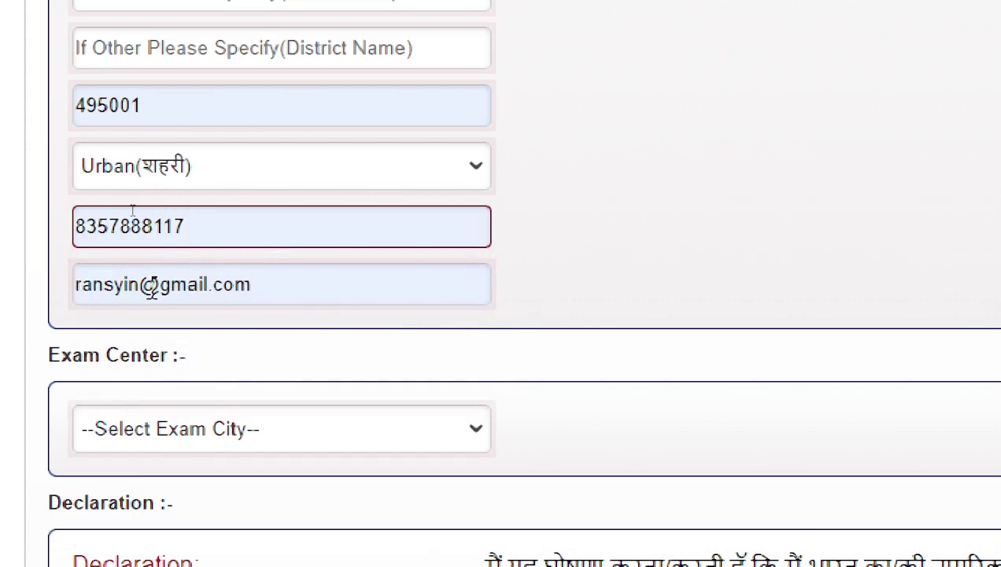
scroll(183, 305, down, 2)
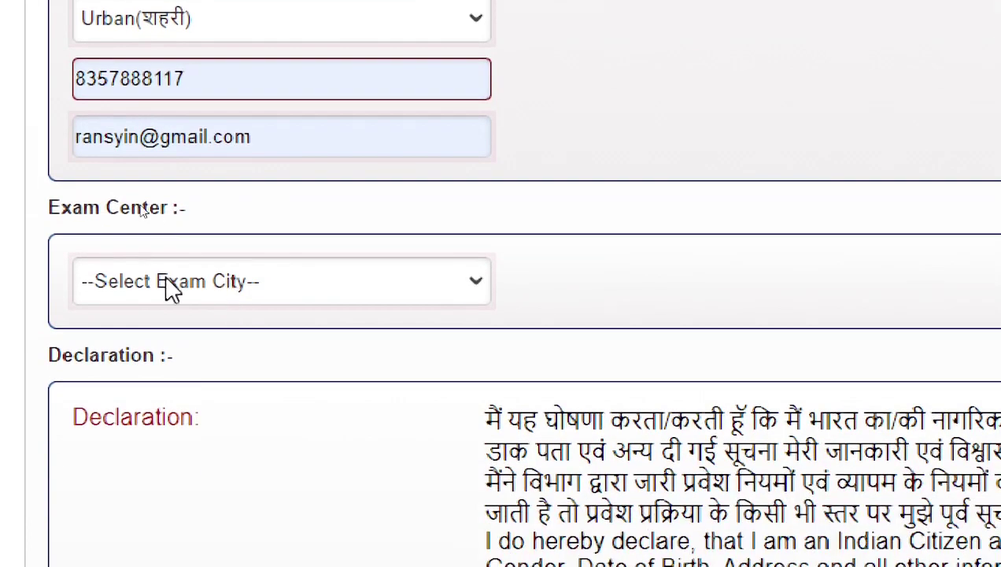
Step: Pick 'Bilaspur (13)' from the Select Exam City list
click(242, 284)
click(244, 284)
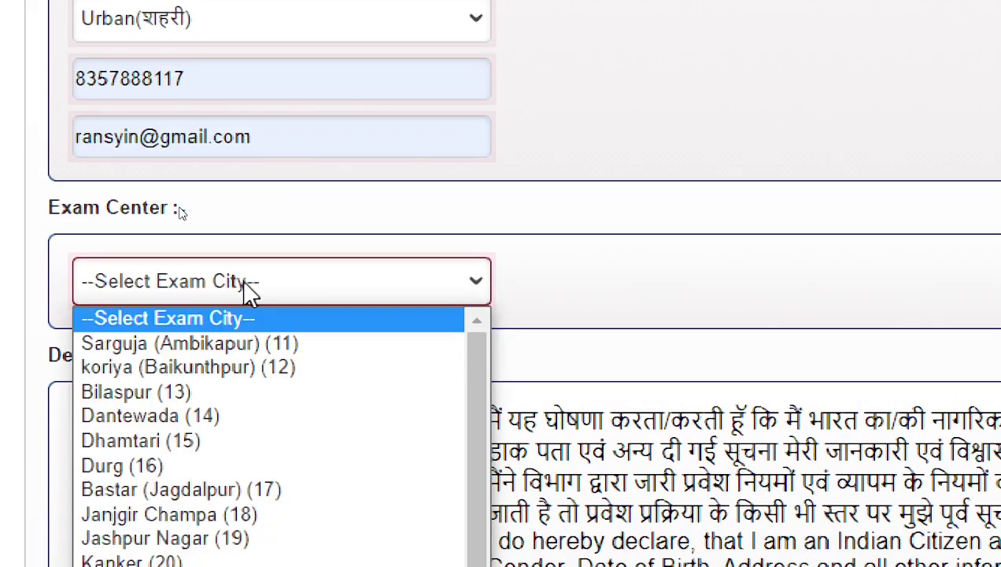
scroll(245, 291, down, 3)
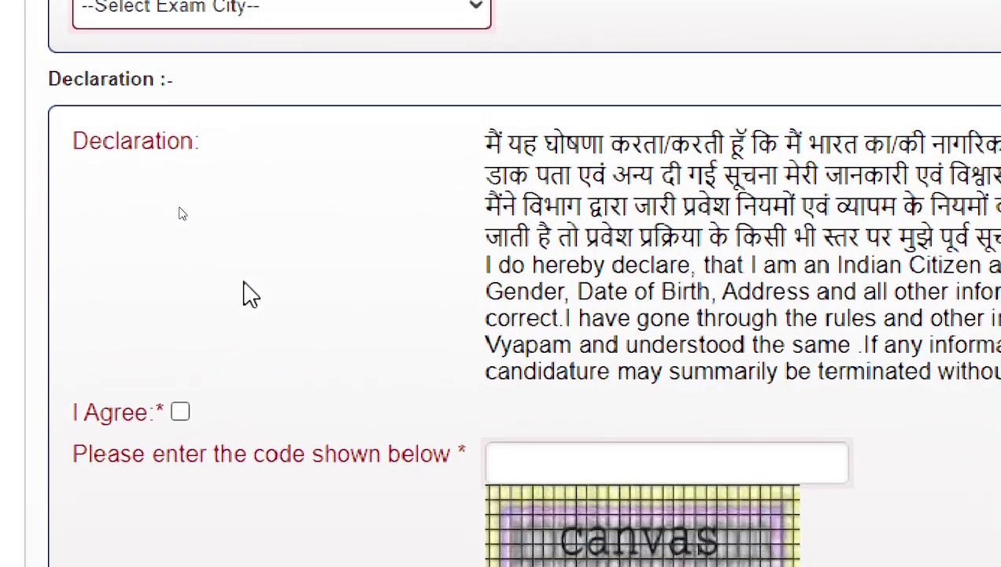
scroll(228, 78, up, 2)
click(210, 165)
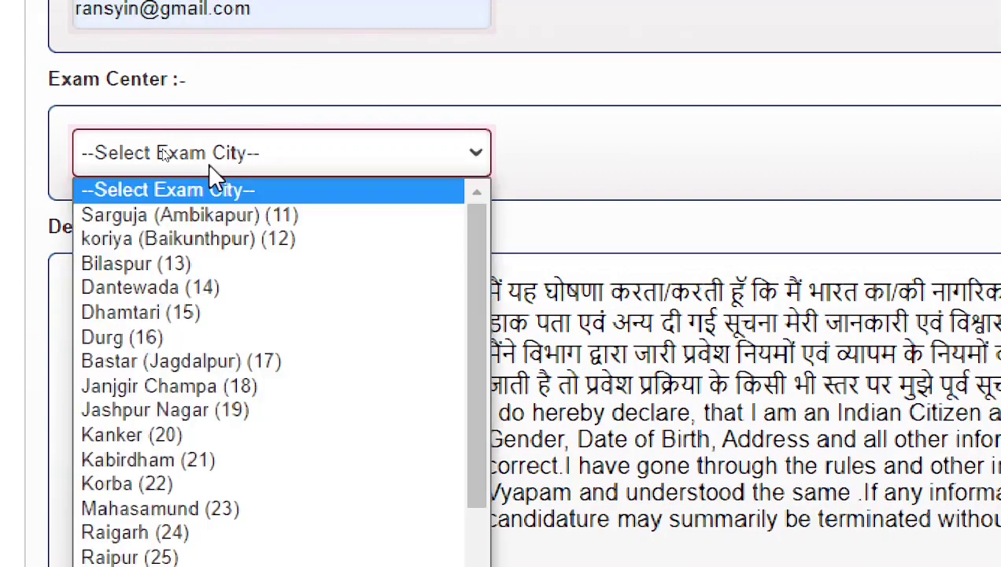
click(154, 262)
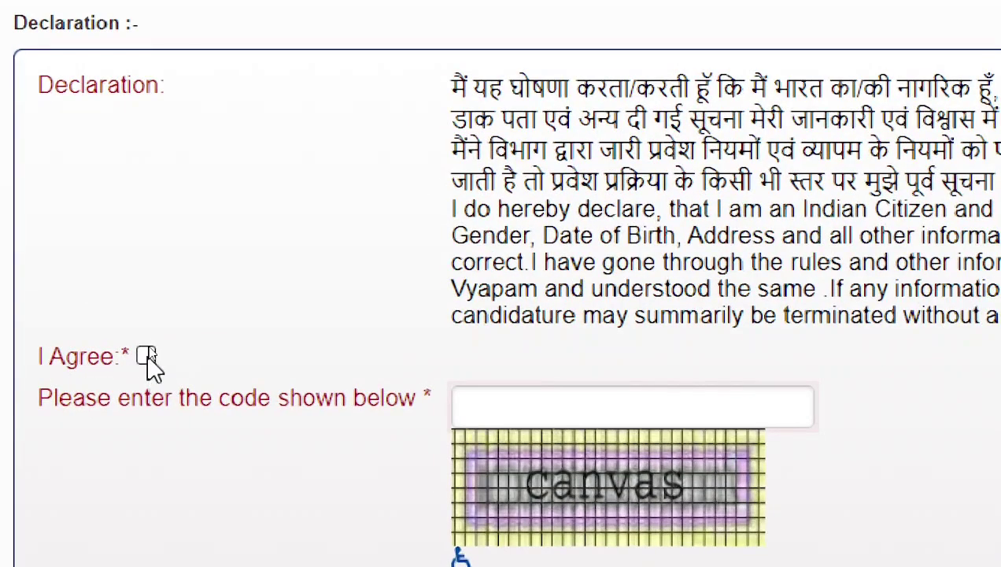
Step: Agree to the declaration and enter 'CSQAKNVQACS' in the security code box
click(147, 355)
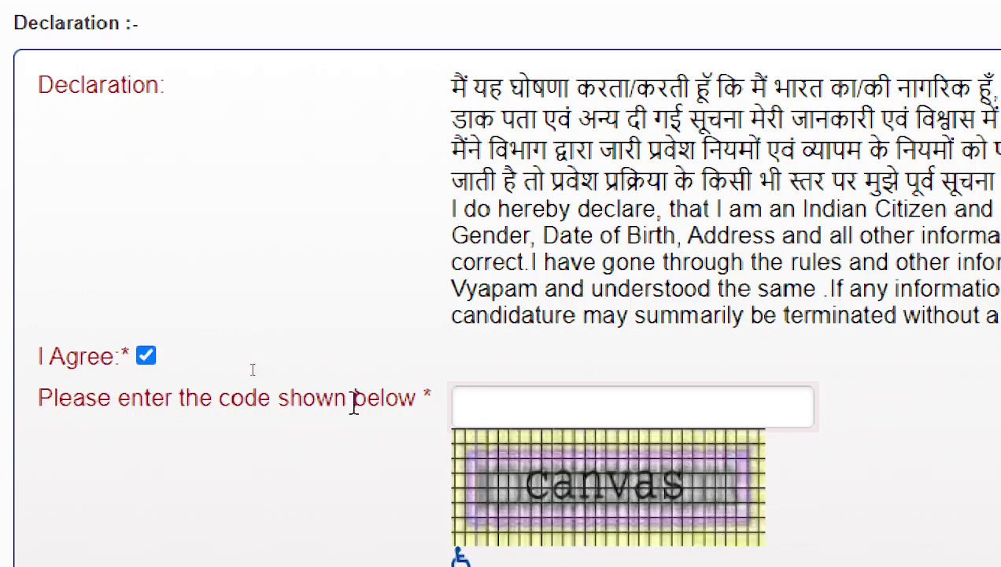
click(533, 410)
double_click(380, 463)
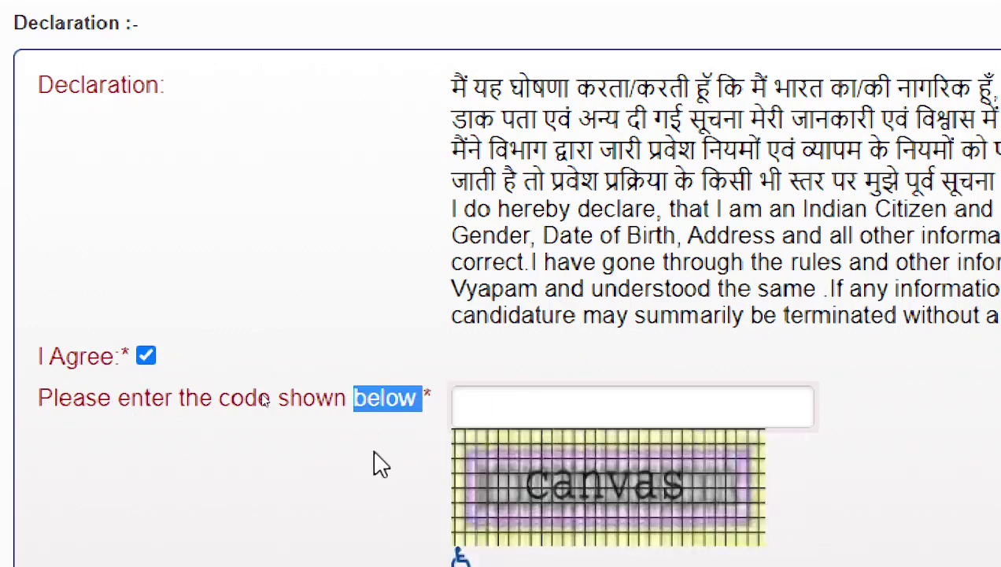
double_click(418, 429)
click(547, 404)
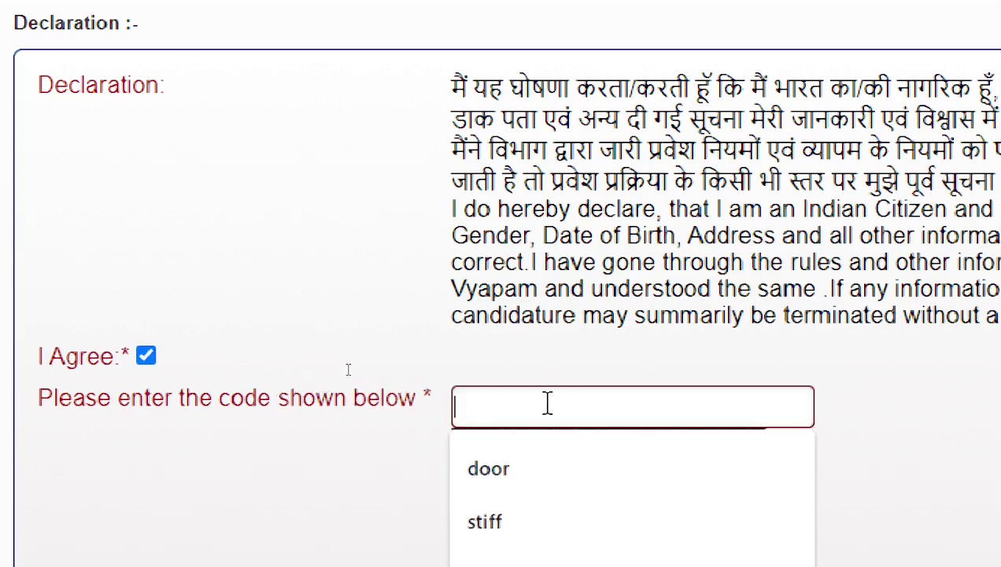
click(376, 475)
click(520, 411)
text(CSQA)
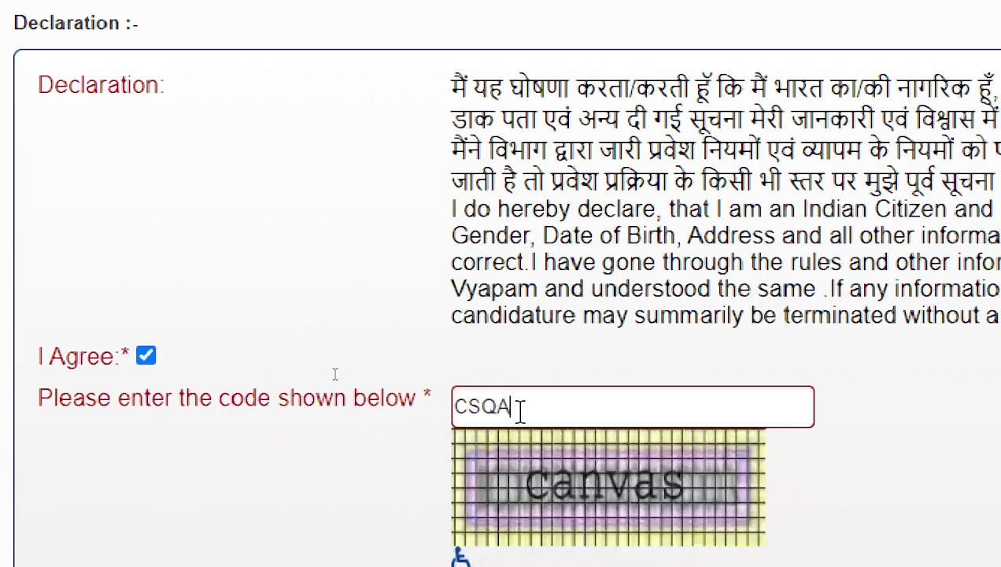
text(KNVQACS)
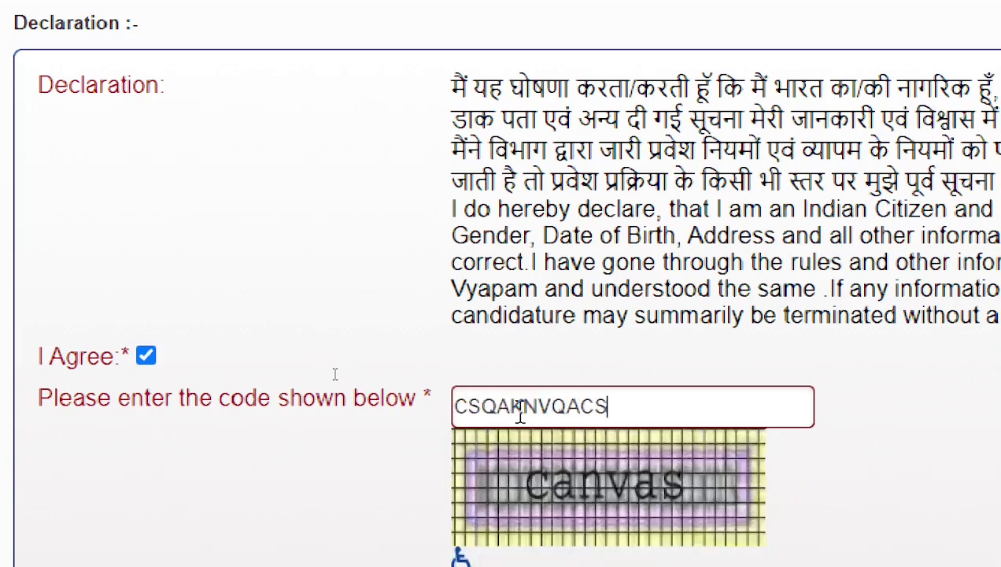
Step: Edit the entered code, deleting an extra character and reselecting the whole code
double_click(600, 411)
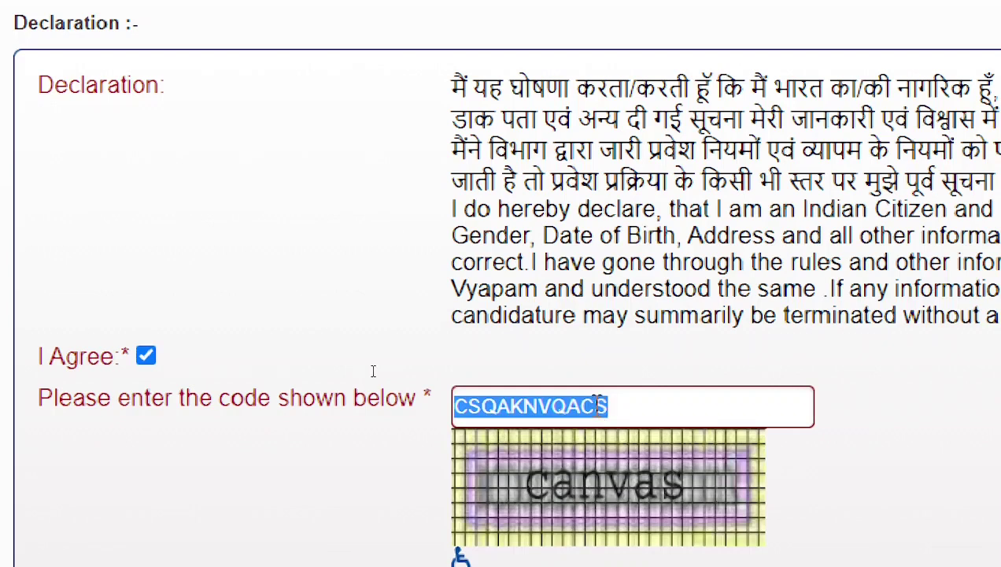
click(600, 405)
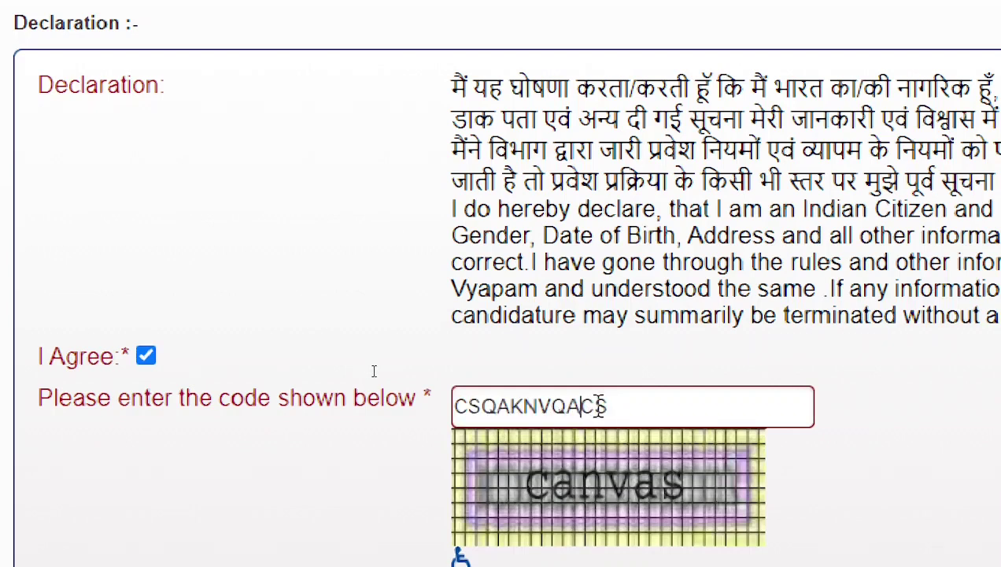
key(BackSpace)
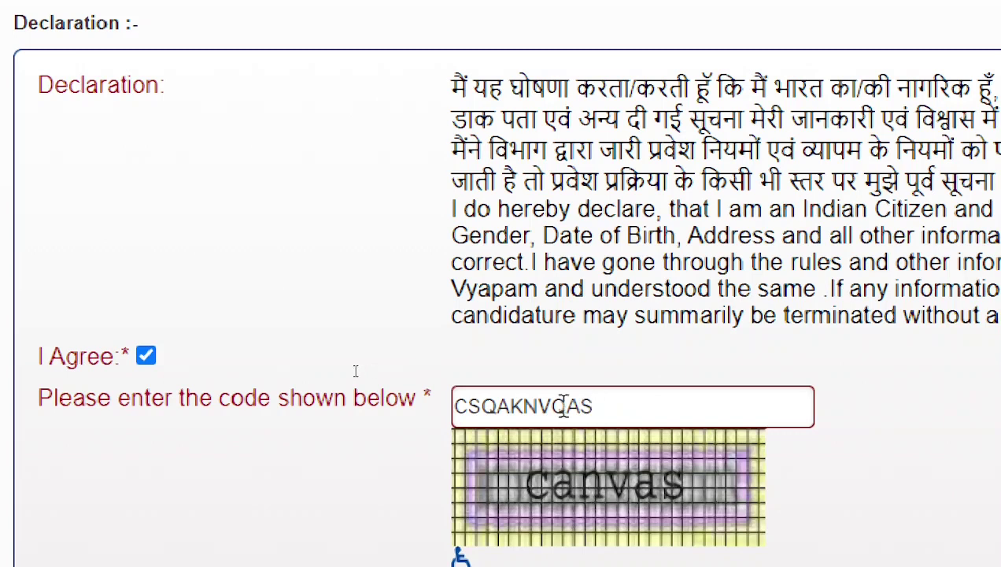
key(ctrl+a)
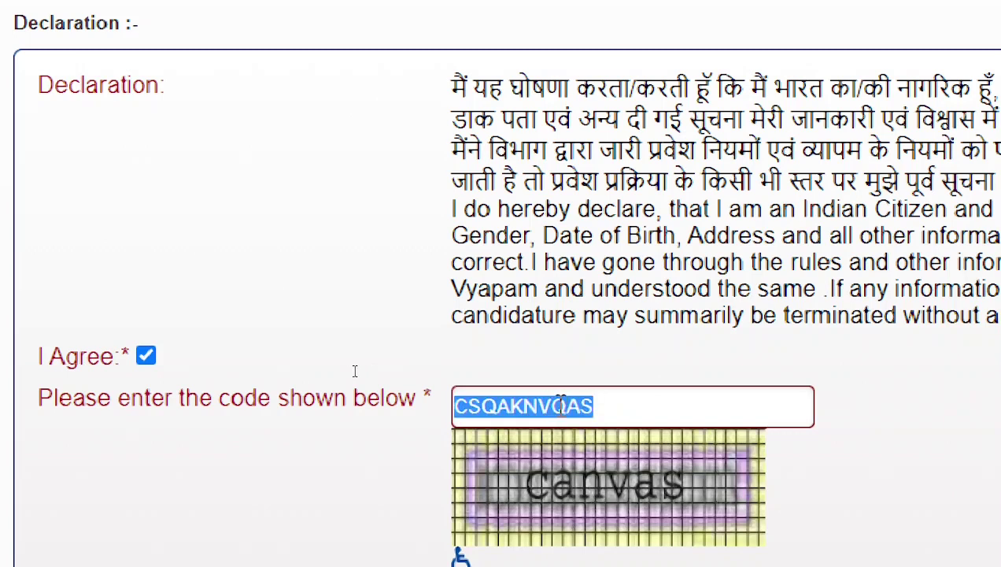
key(Left)
key(ctrl+a)
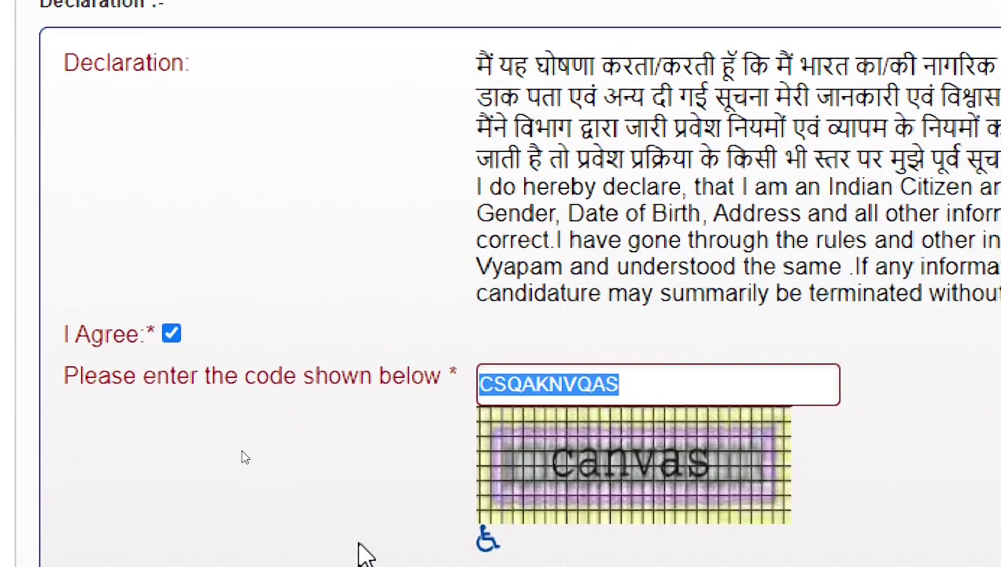
Step: Retype the code and delete the stray letters so it reads CANVAS
text(CSQA)
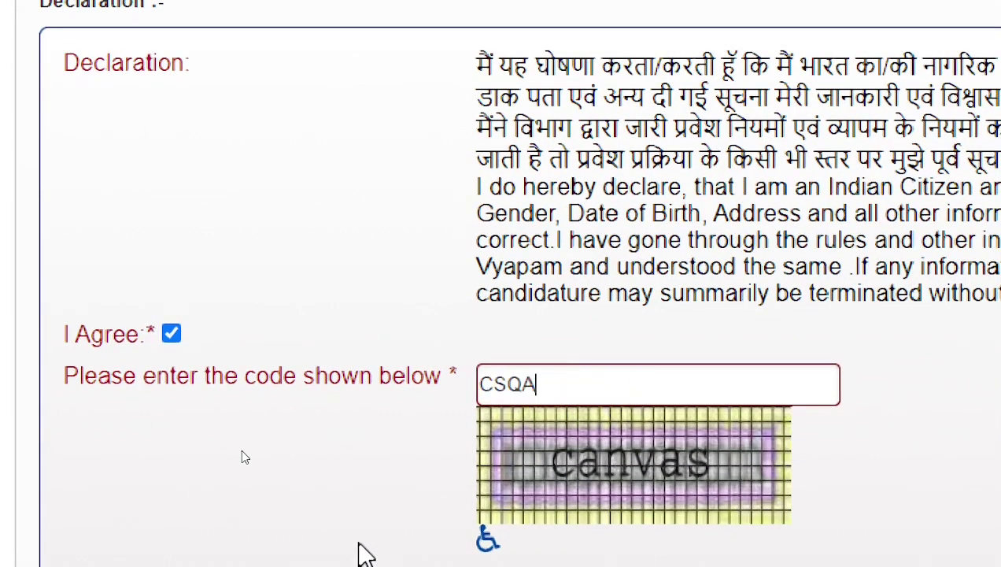
text(KN)
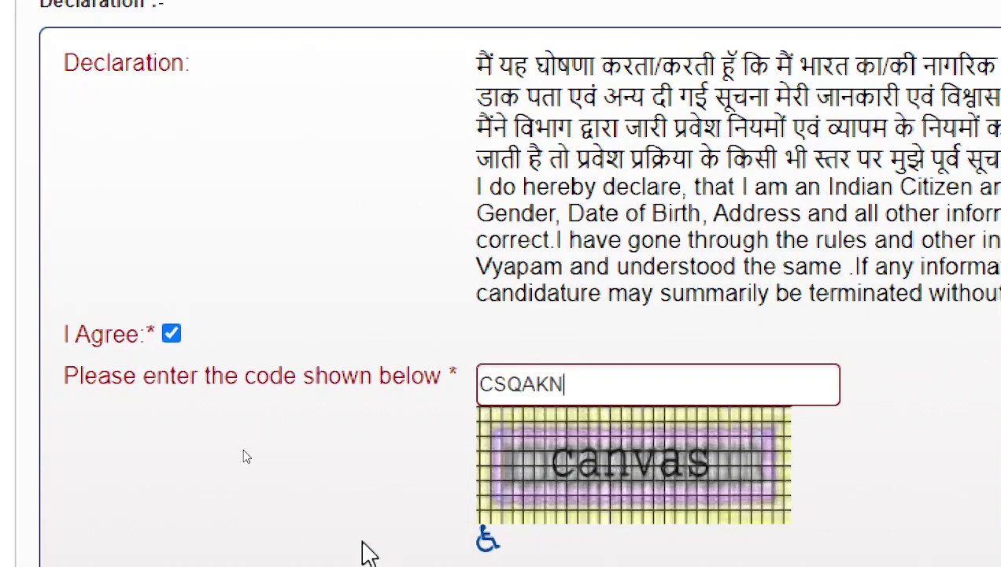
text(VQACS)
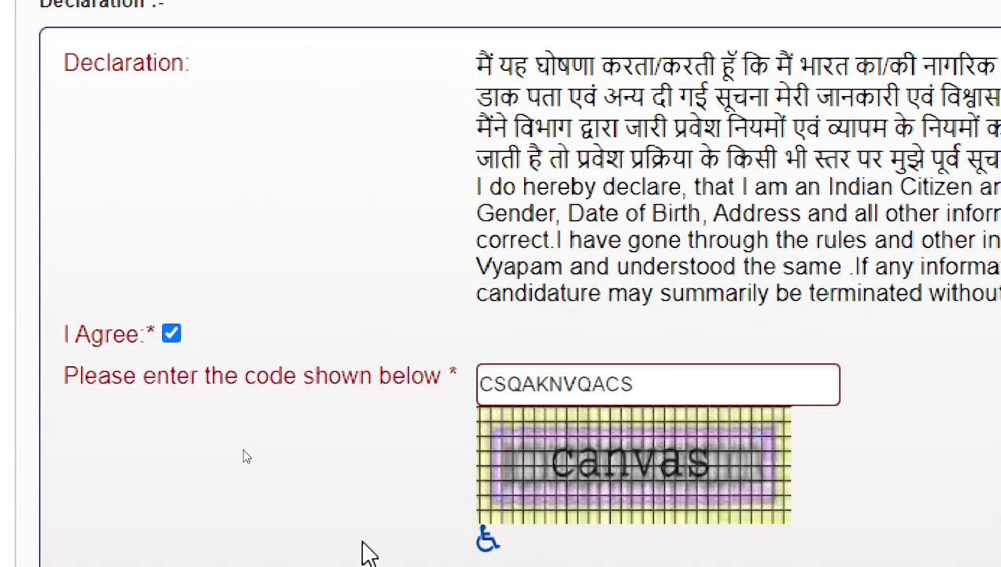
key(Left)
key(BackSpace)
key(Left)
key(BackSpace)
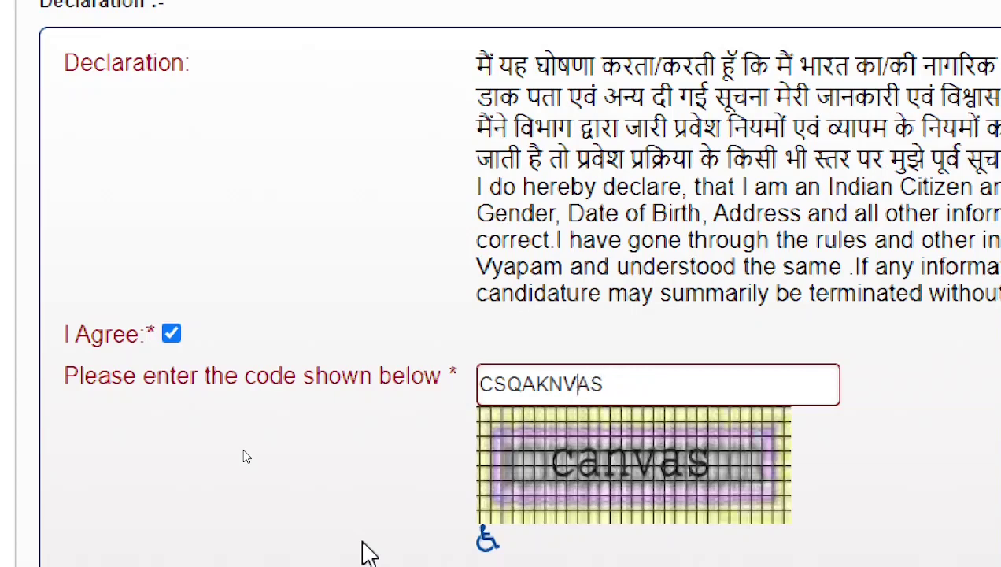
key(Left)
key(Left)
key(BackSpace)
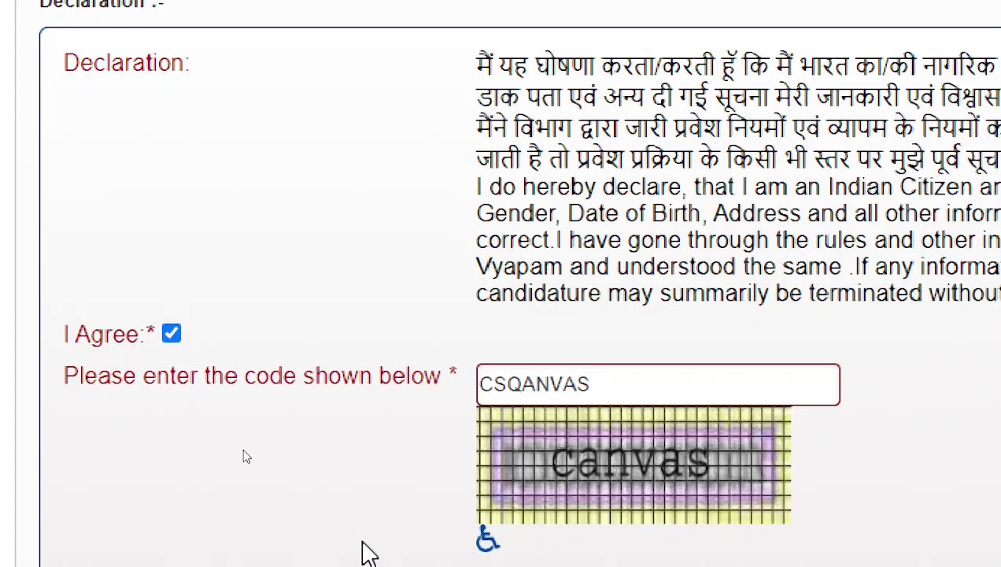
key(Left)
key(BackSpace)
key(BackSpace)
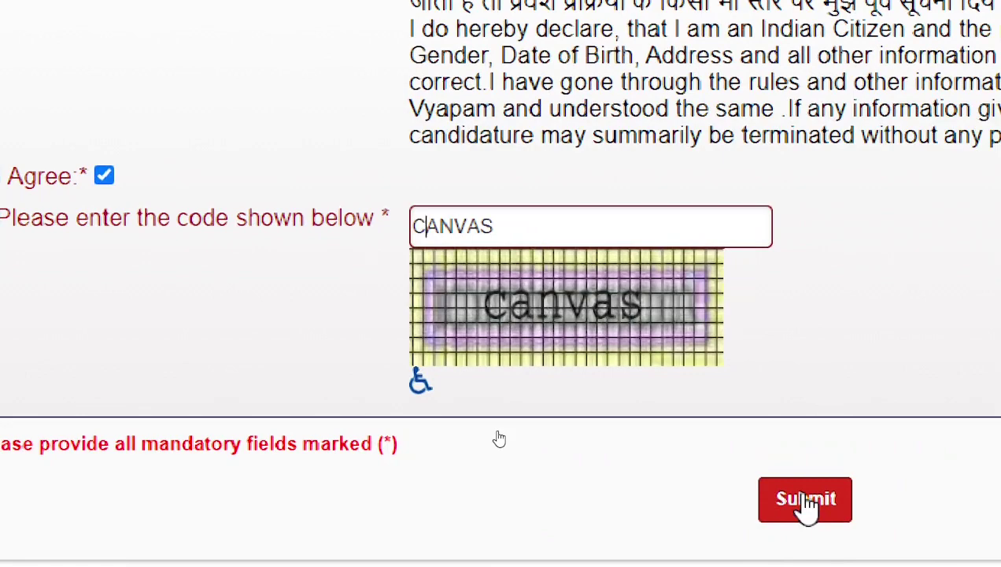
Step: Submit the application form and scroll to the new captcha that appears
click(805, 497)
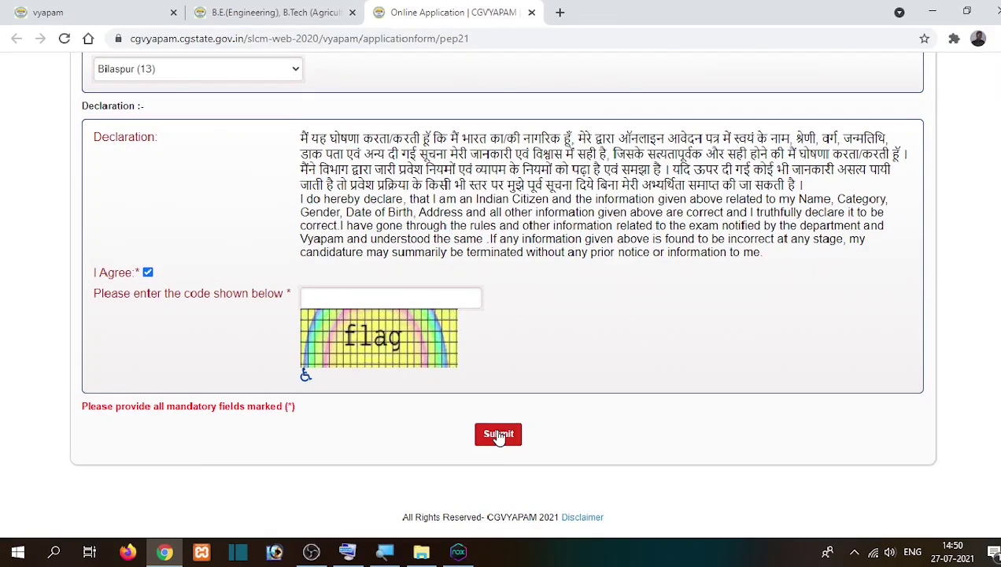
scroll(499, 437, up, 15)
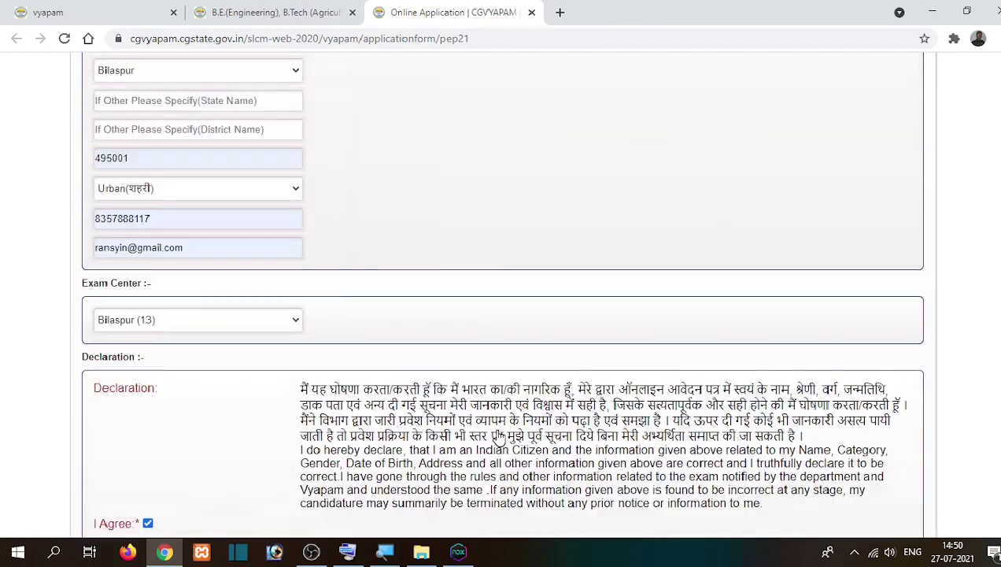
scroll(499, 437, up, 1)
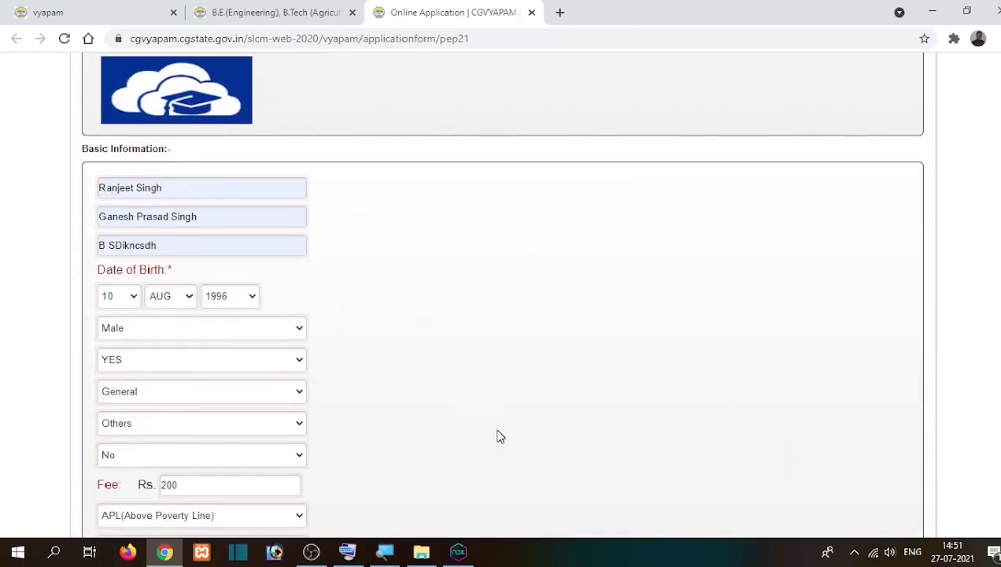
scroll(499, 436, up, 5)
scroll(499, 436, down, 6)
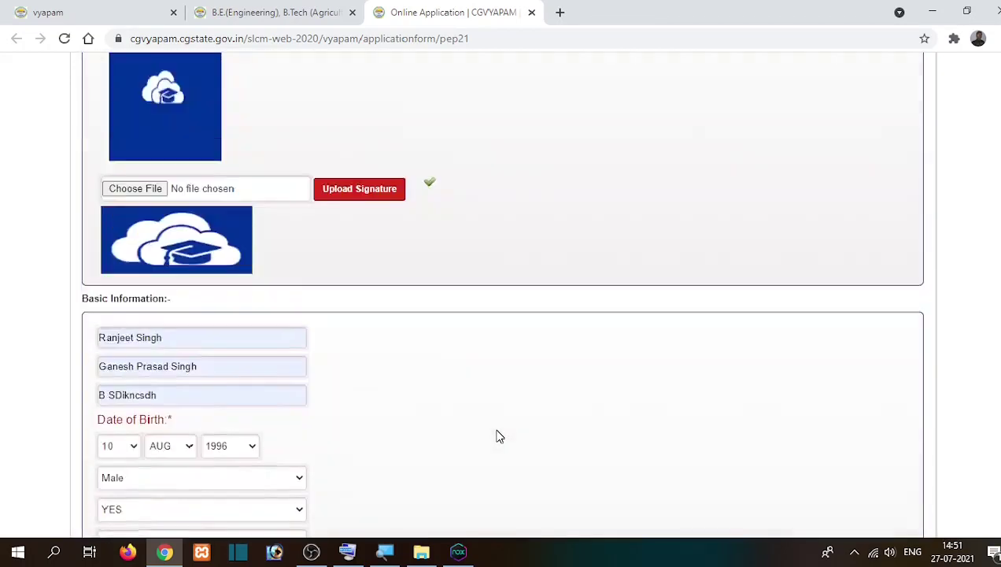
scroll(499, 436, down, 15)
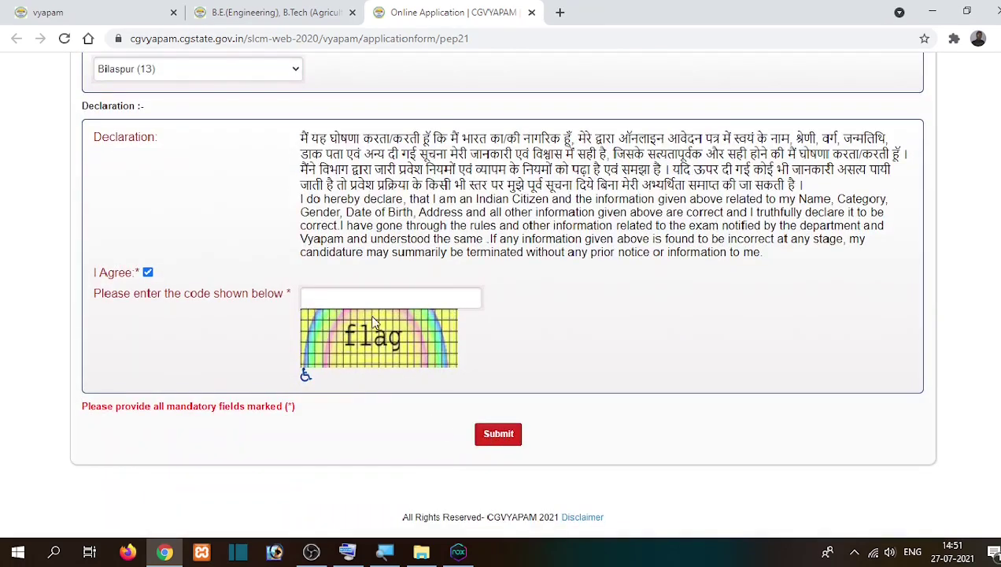
Step: Enter 'flag' as the new captcha code, resubmit, and confirm with Ok
click(358, 296)
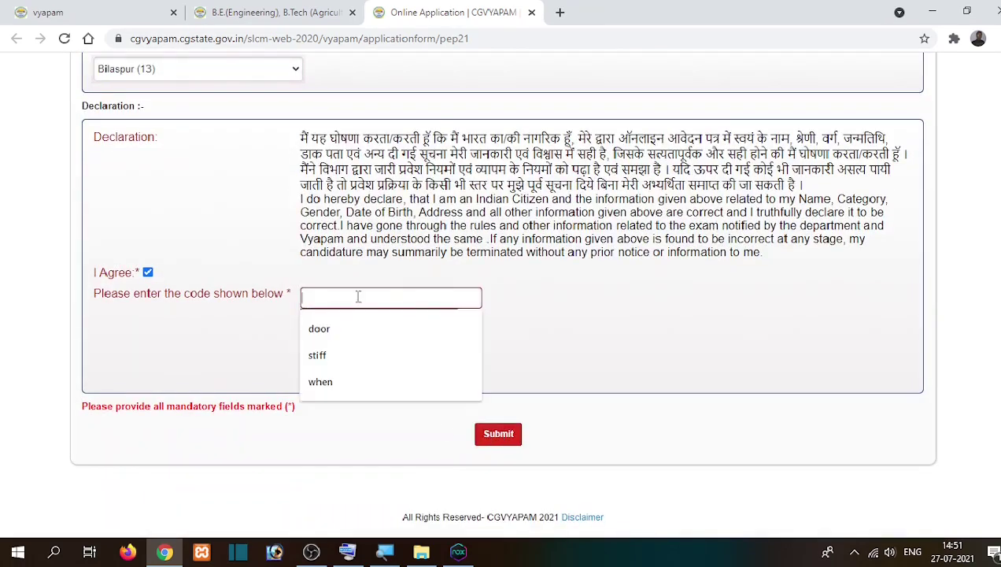
text(FGLQA)
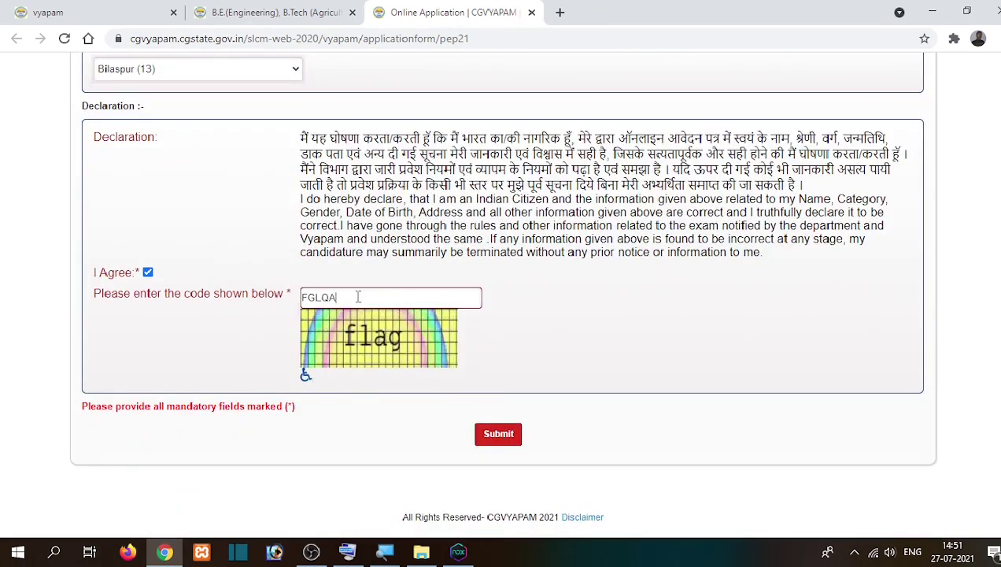
text(FG)
key(BackSpace)
key(BackSpace)
key(BackSpace)
key(BackSpace)
key(BackSpace)
key(BackSpace)
key(BackSpace)
text(gflqafg)
key(Left)
key(BackSpace)
key(BackSpace)
key(Left)
key(Left)
key(Left)
key(Left)
key(BackSpace)
click(503, 433)
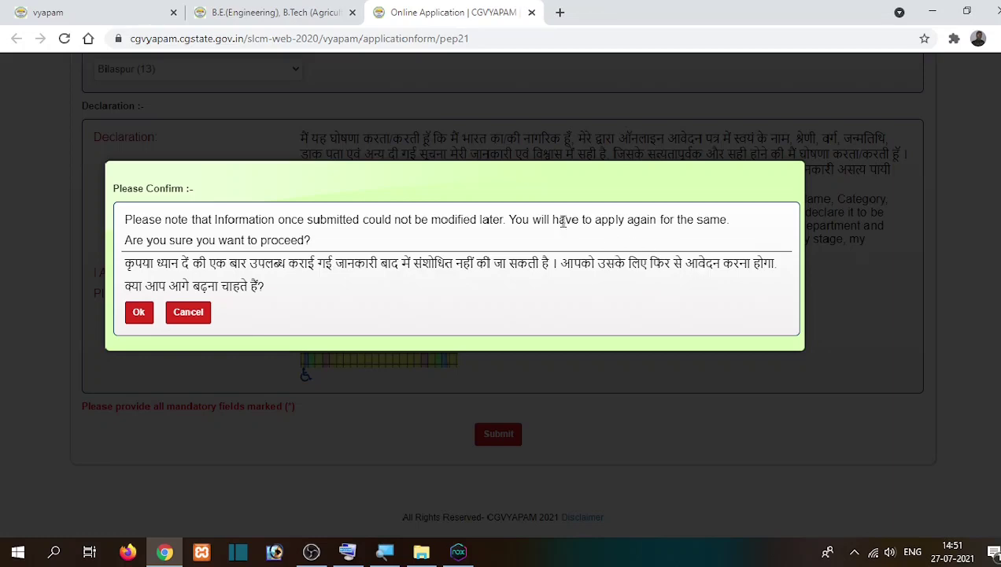
click(138, 313)
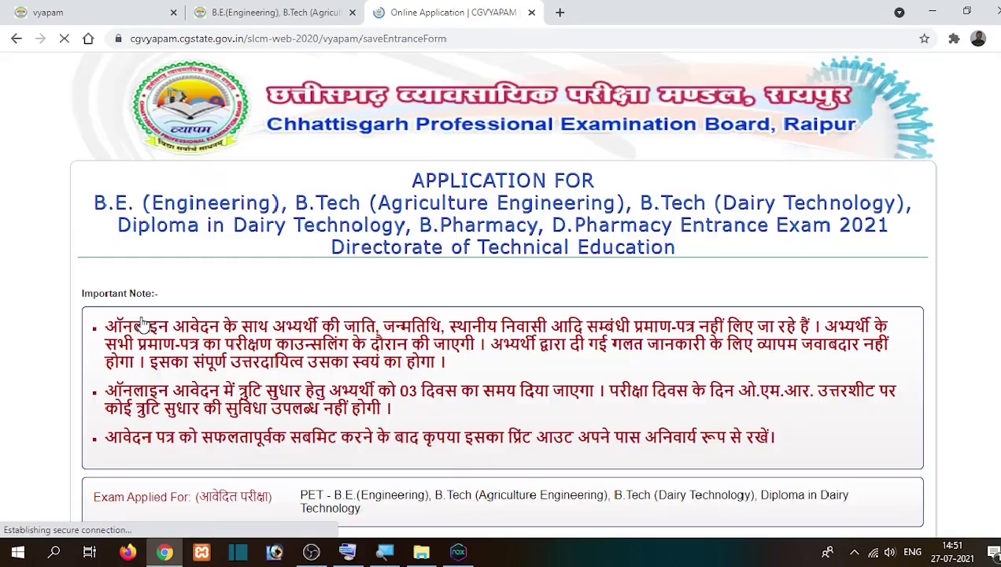
scroll(142, 323, down, 1)
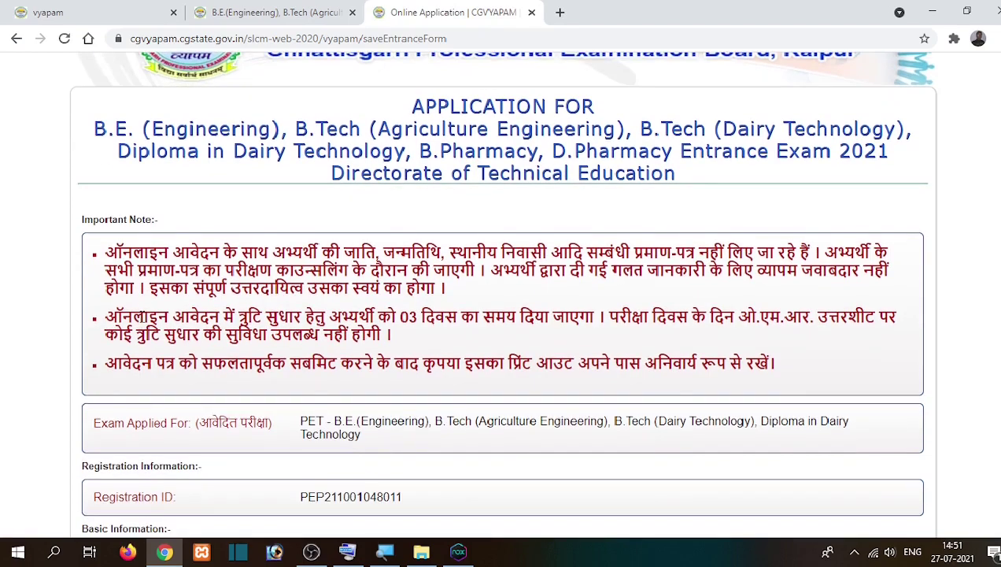
scroll(144, 316, down, 1)
scroll(156, 313, down, 1)
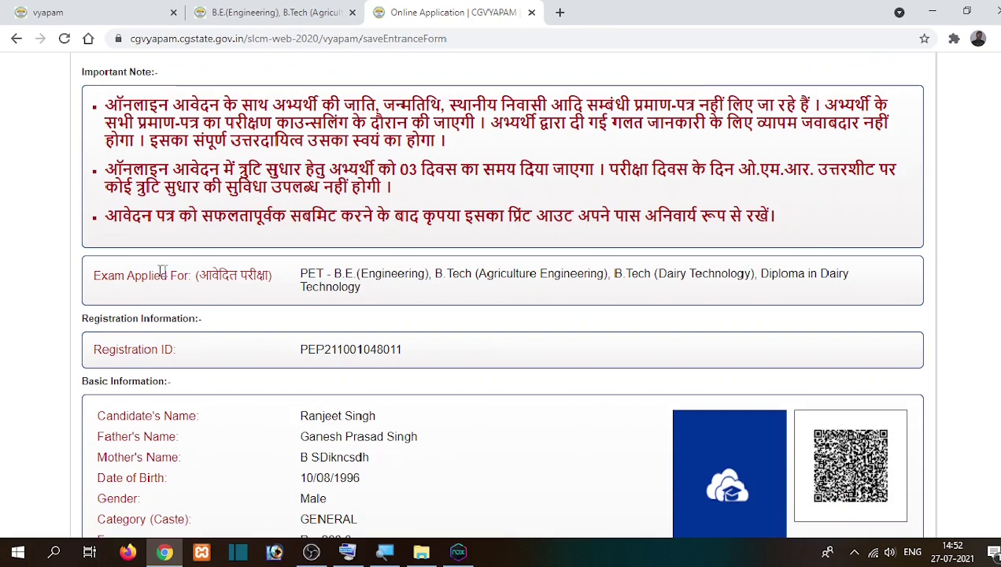
drag(94, 275, 314, 275)
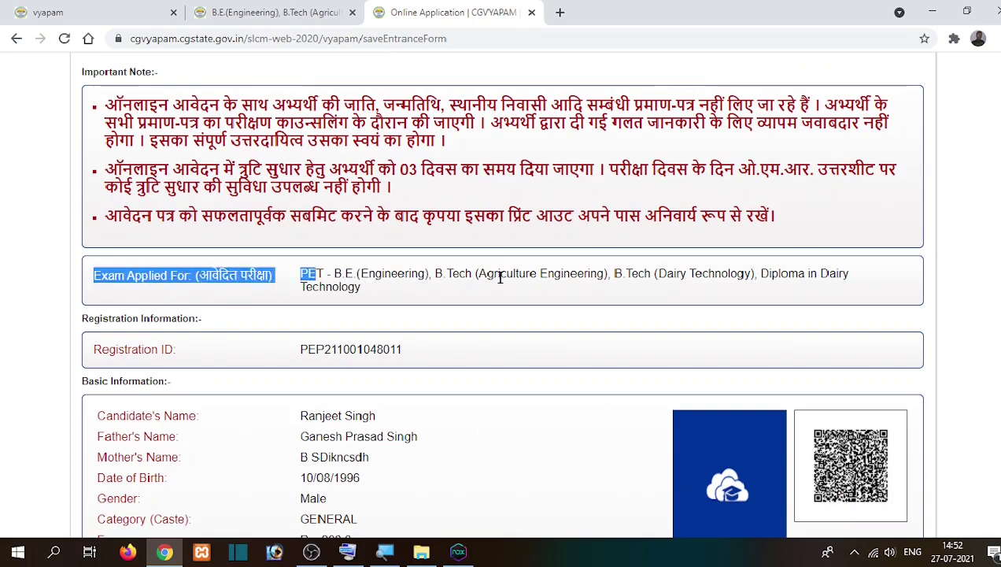
double_click(313, 274)
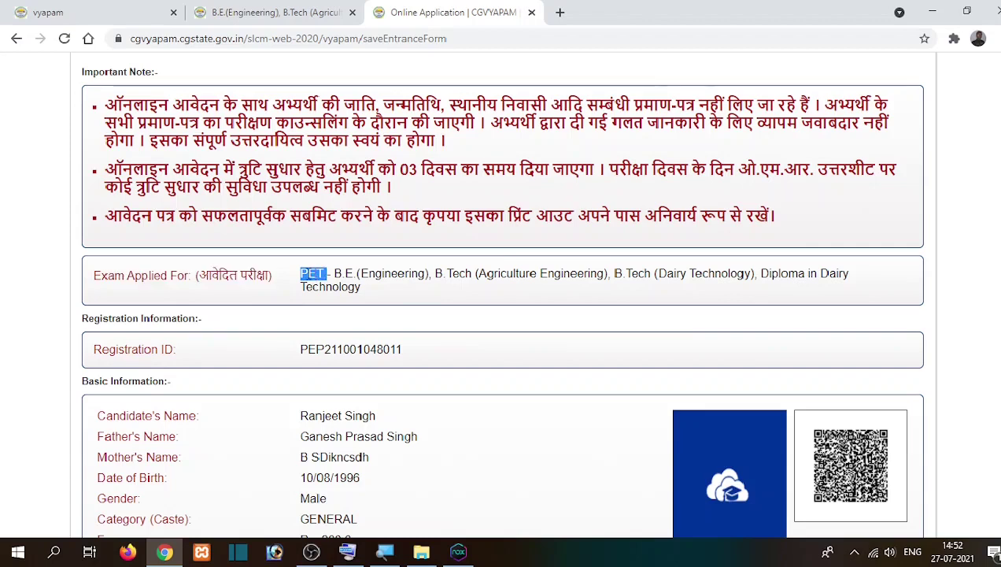
click(251, 360)
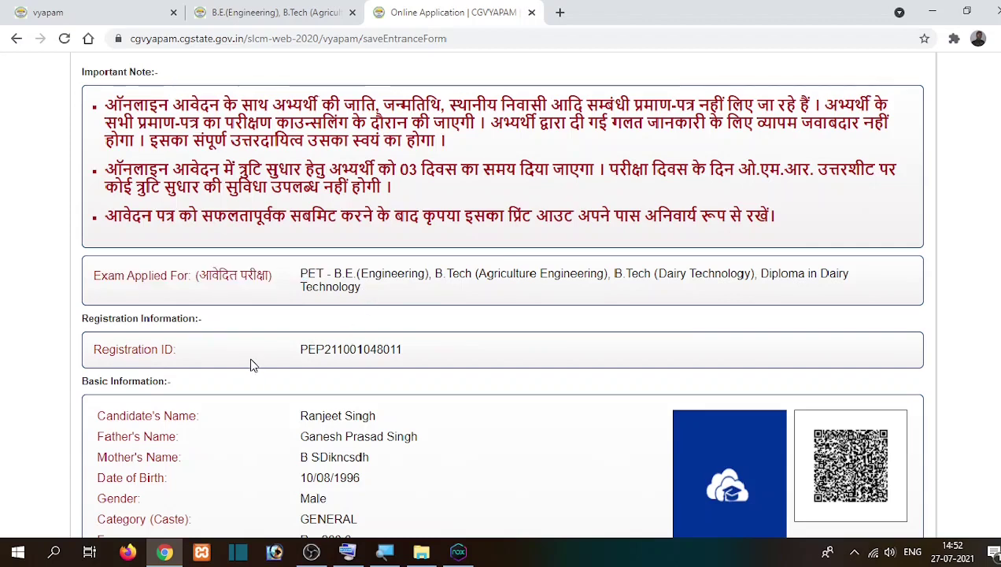
double_click(304, 349)
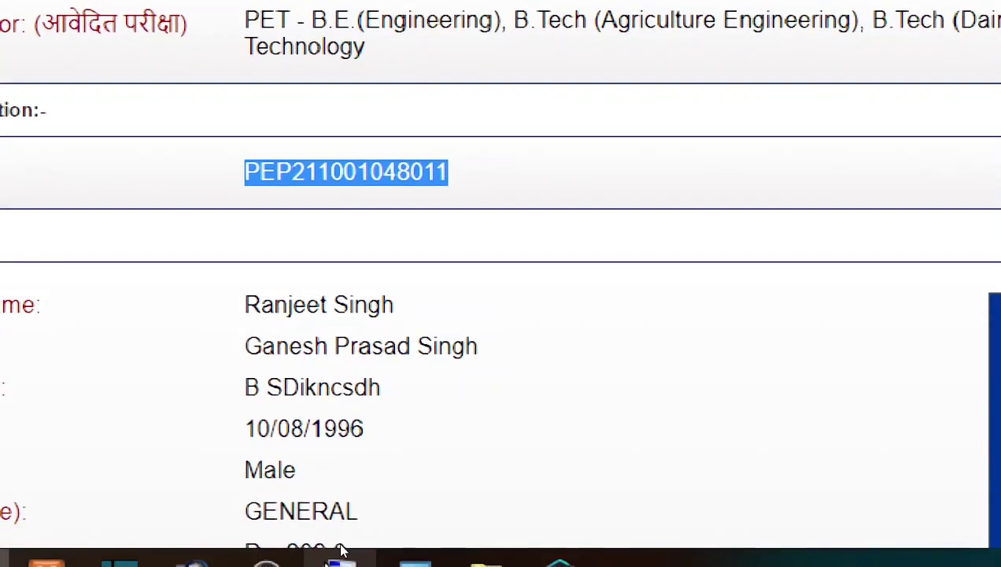
mouse_move(342, 550)
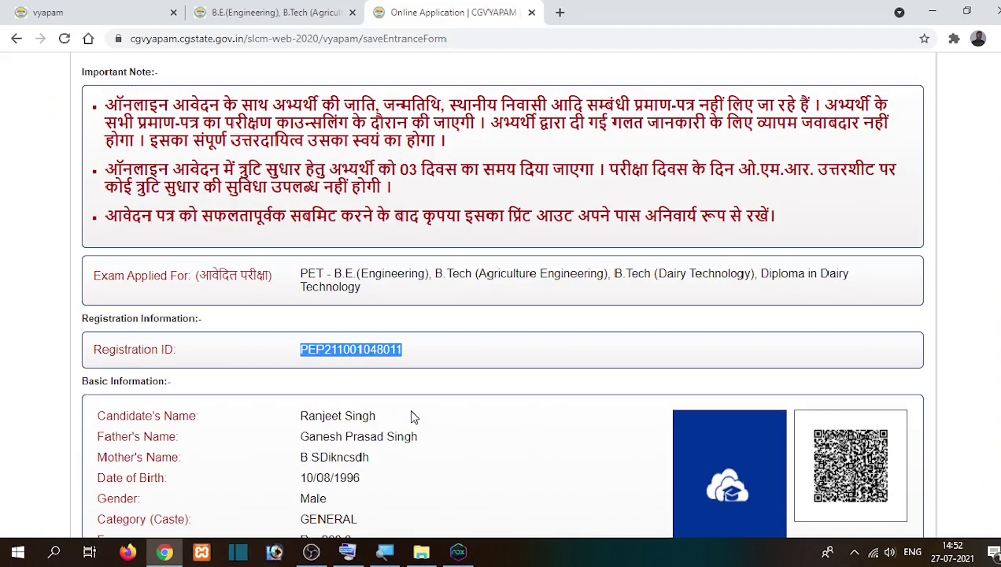
scroll(470, 305, down, 5)
scroll(411, 410, down, 1)
scroll(557, 293, up, 2)
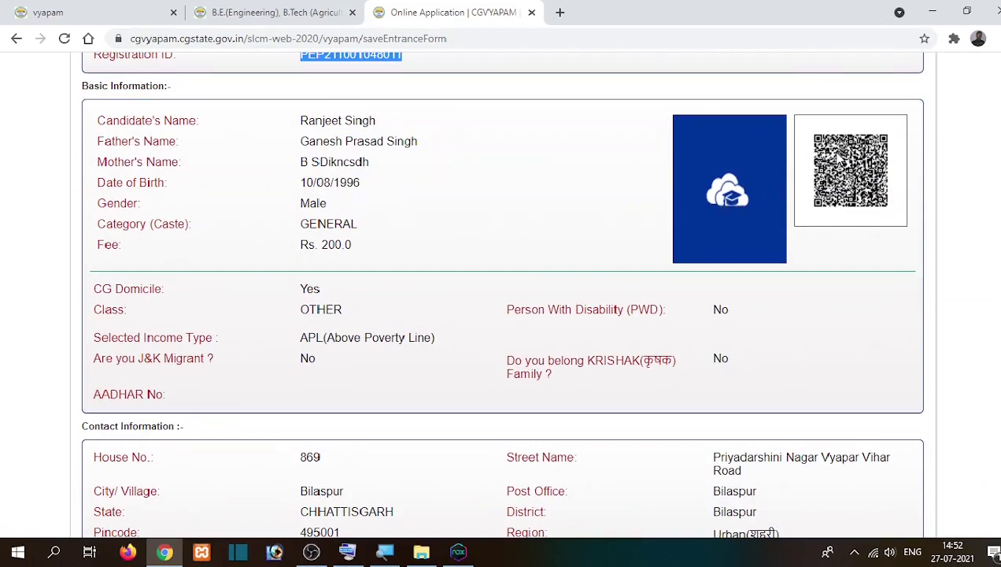
scroll(599, 252, down, 1)
scroll(598, 252, down, 7)
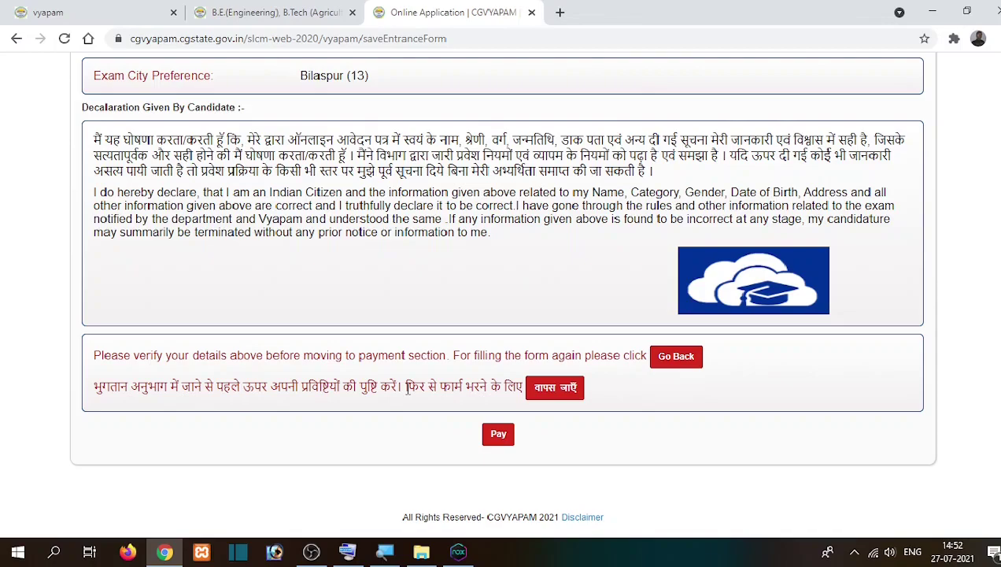
scroll(407, 388, up, 10)
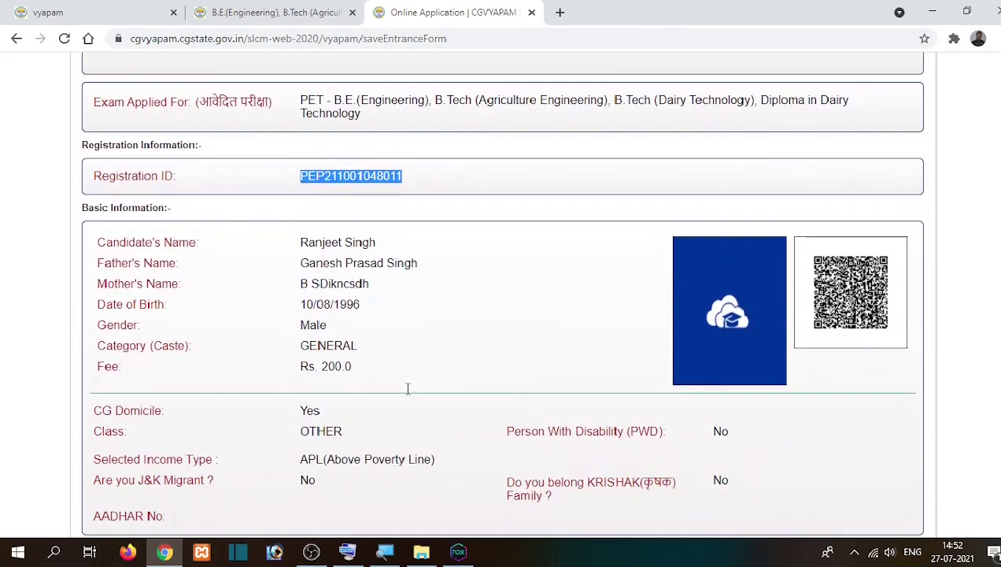
click(409, 333)
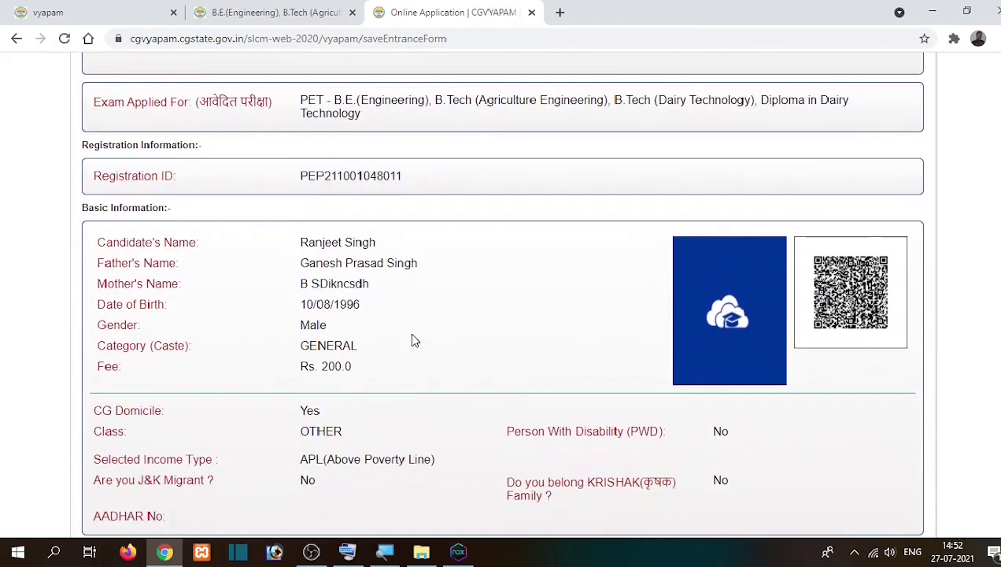
scroll(409, 333, down, 10)
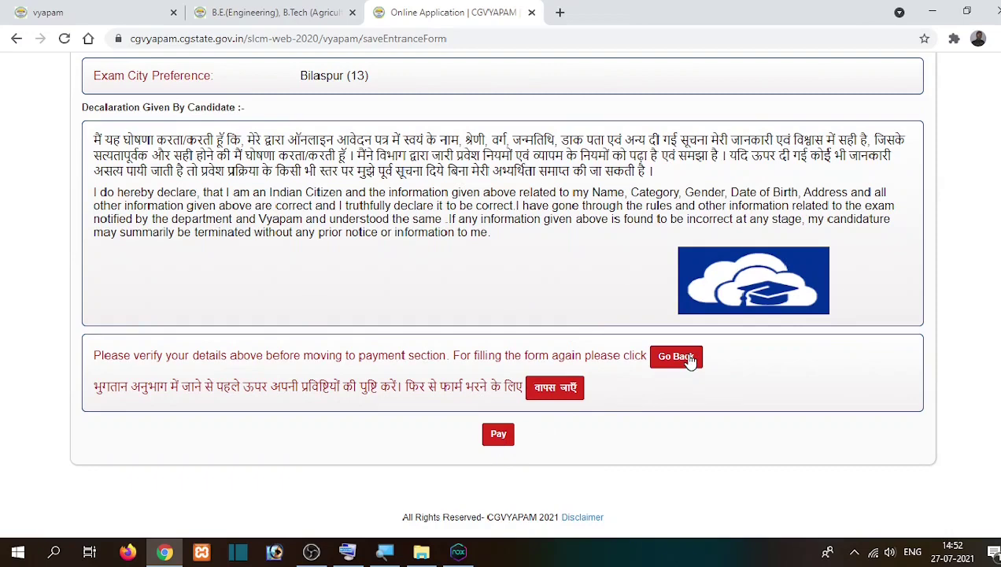
Step: Go to payment of the Rs. 200.0 fee and proceed with Payment Gateway 1
click(497, 435)
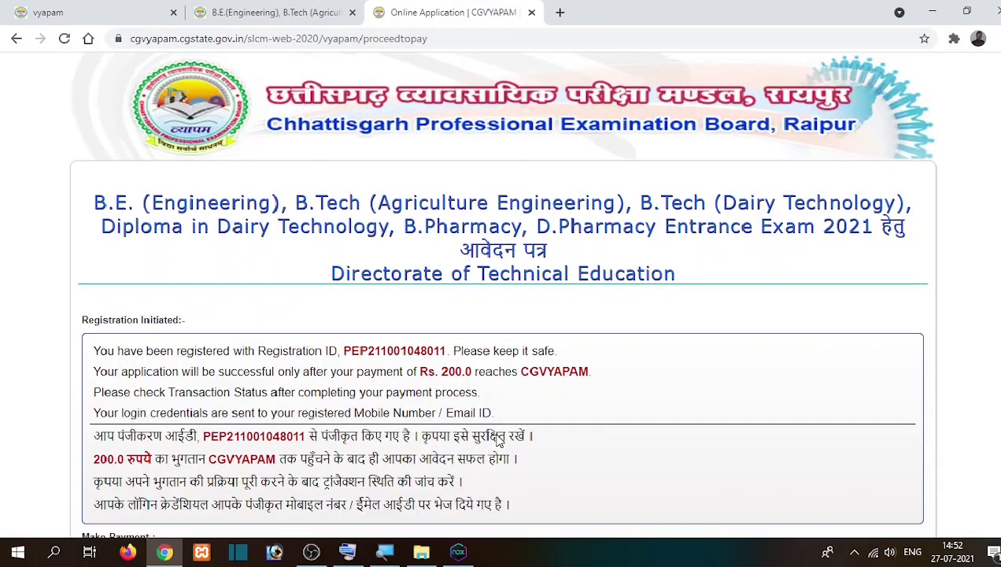
scroll(347, 437, down, 3)
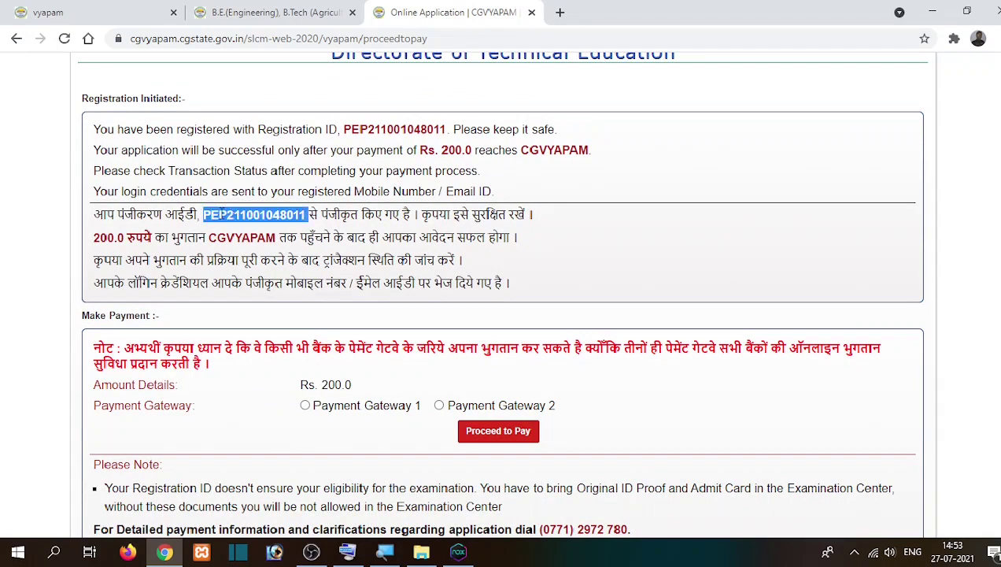
triple_click(222, 213)
double_click(222, 214)
triple_click(103, 237)
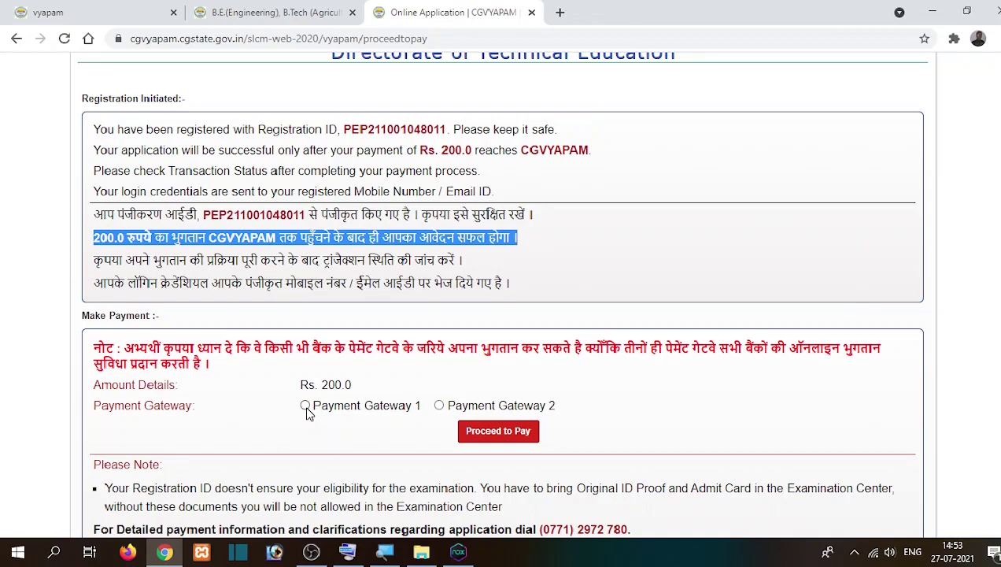
click(305, 405)
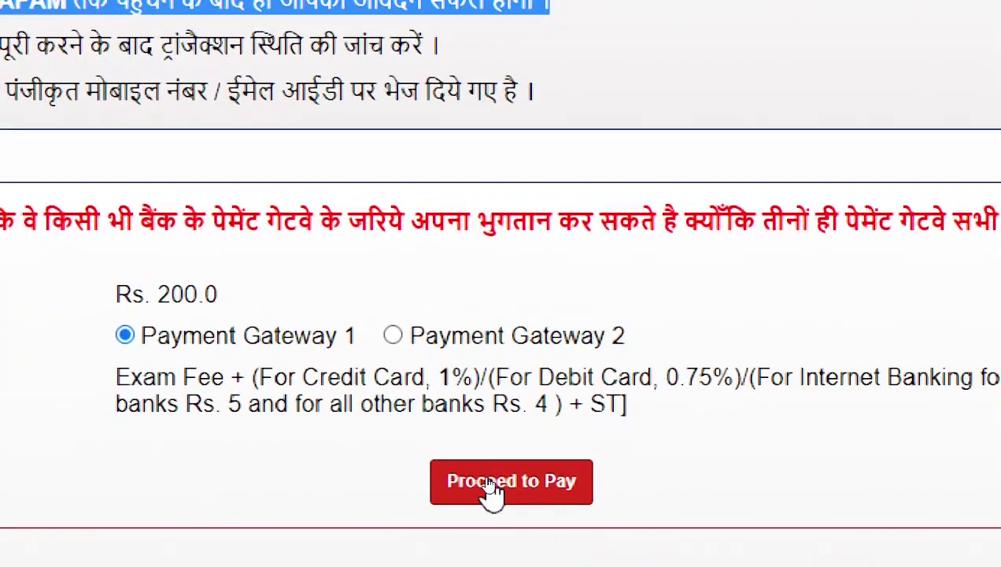
click(490, 488)
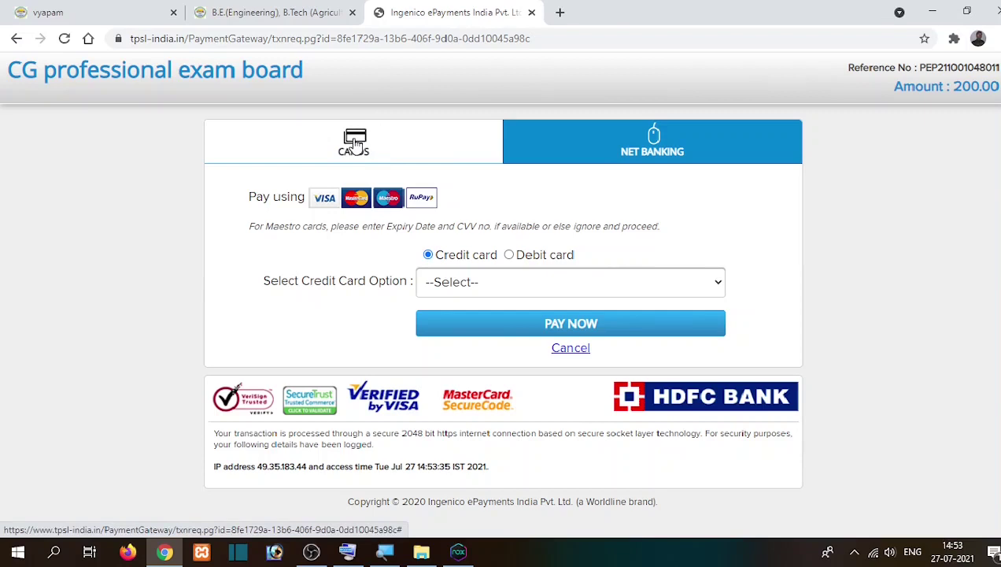
Step: Check the Net Banking bank list, then select Debit card and list its card types
click(658, 139)
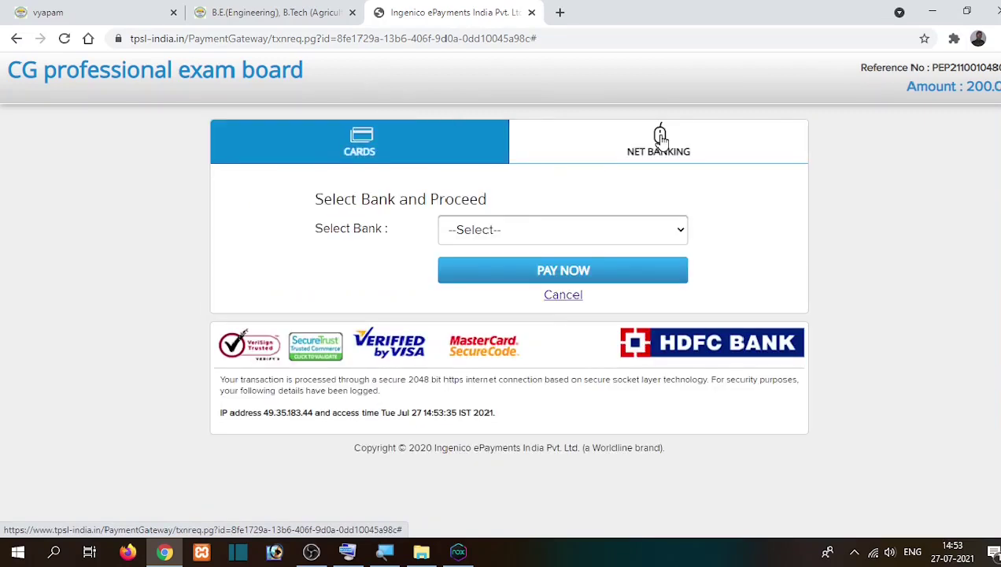
click(521, 235)
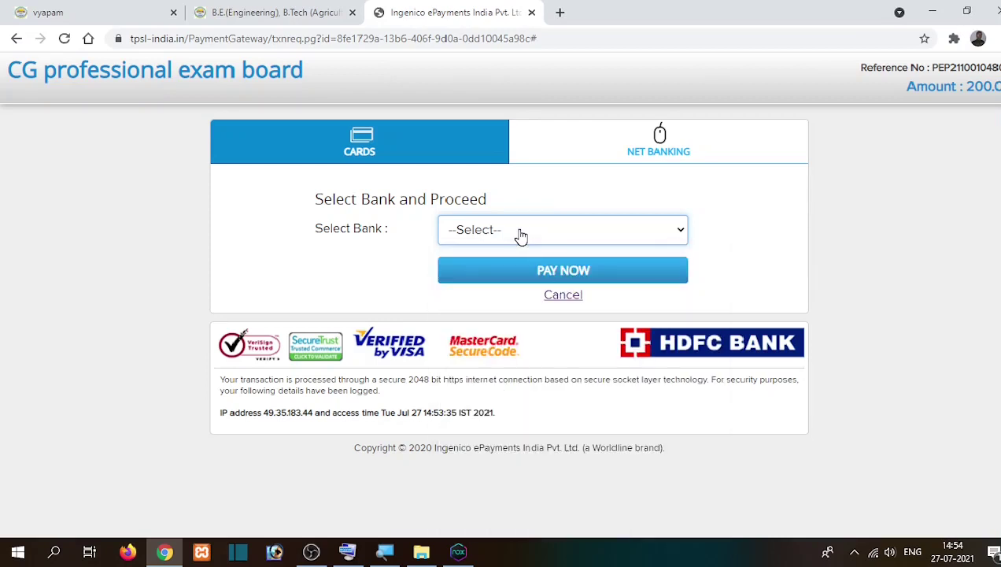
click(520, 236)
click(393, 273)
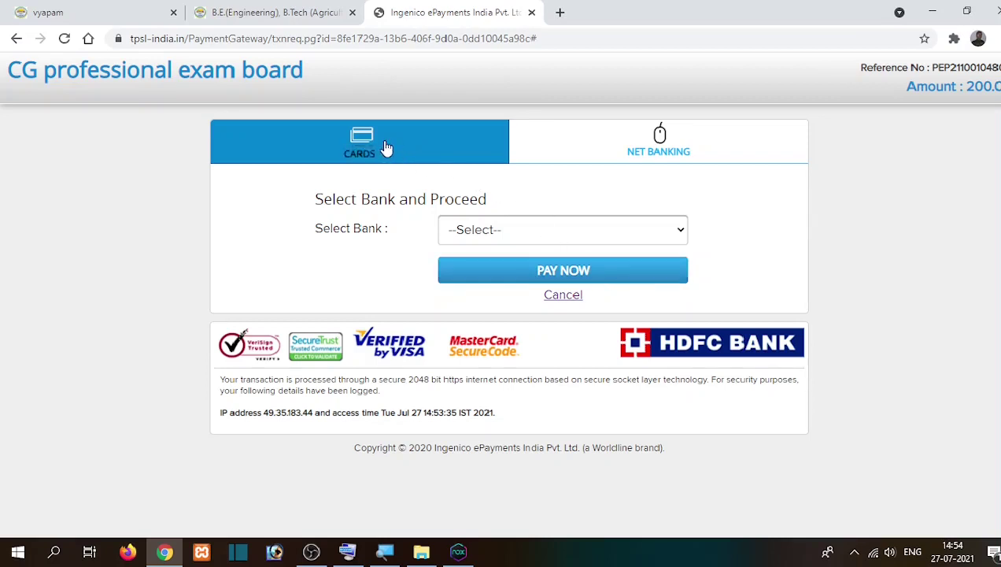
click(358, 141)
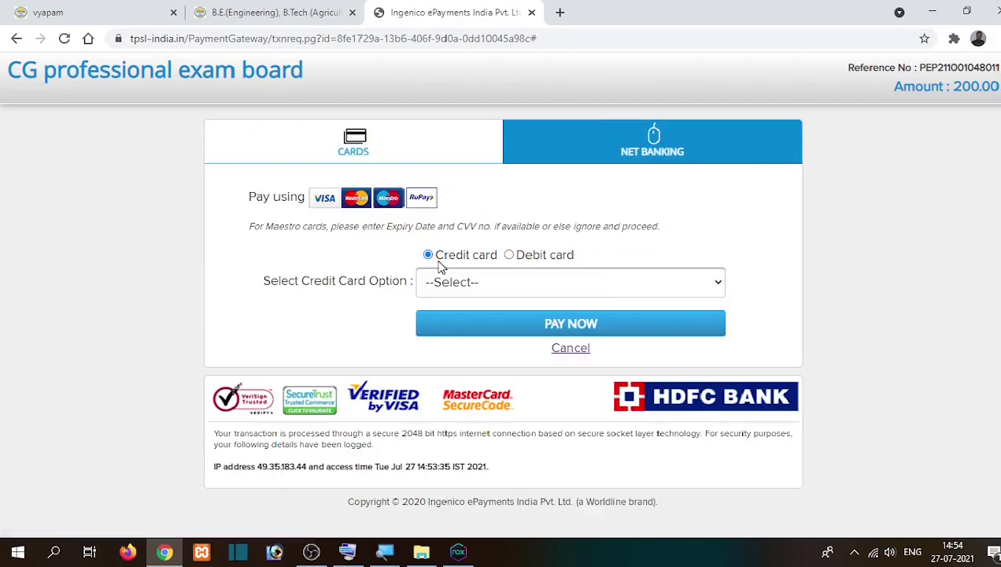
click(509, 256)
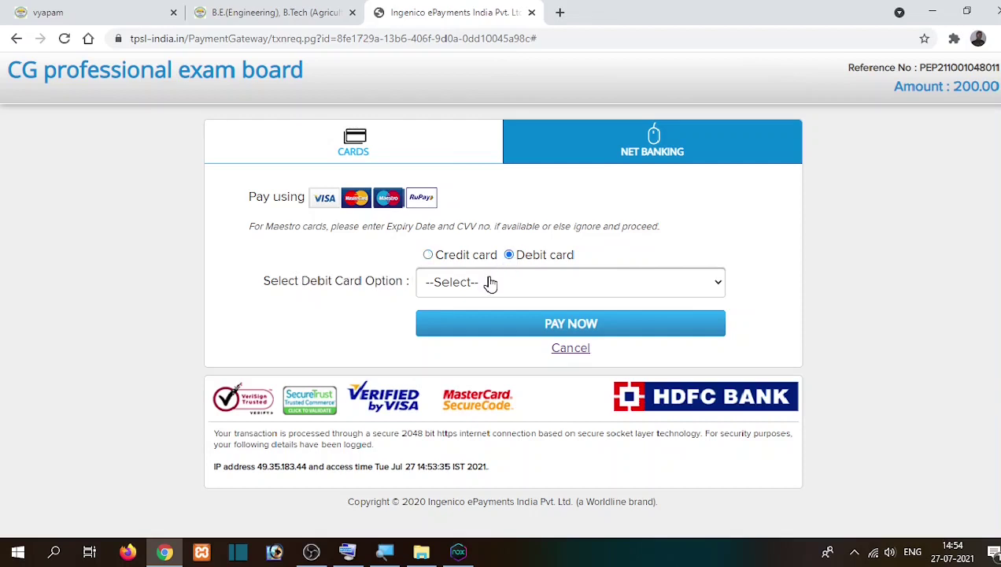
click(490, 282)
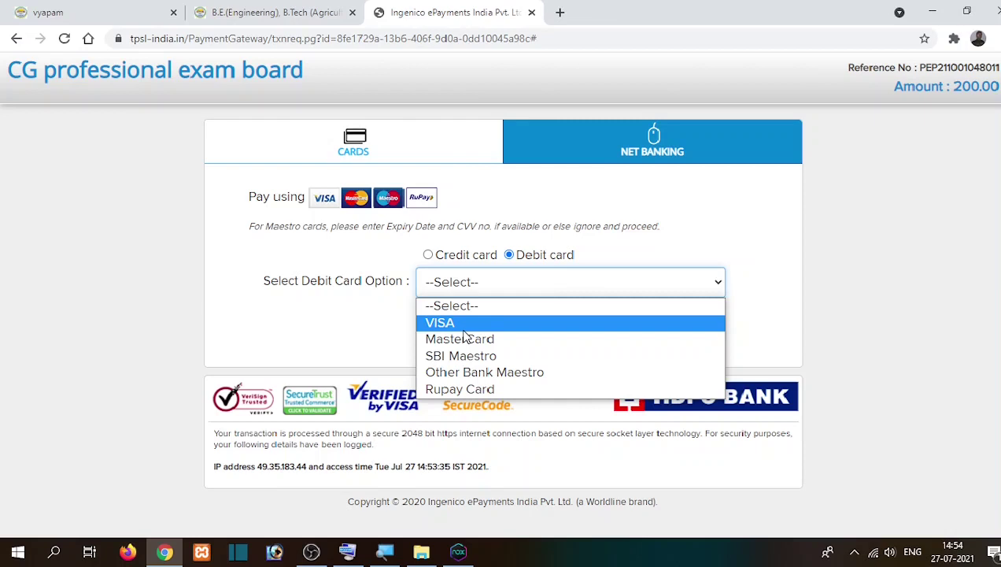
Step: Select VISA as the debit card type and focus the CVV number field
click(463, 328)
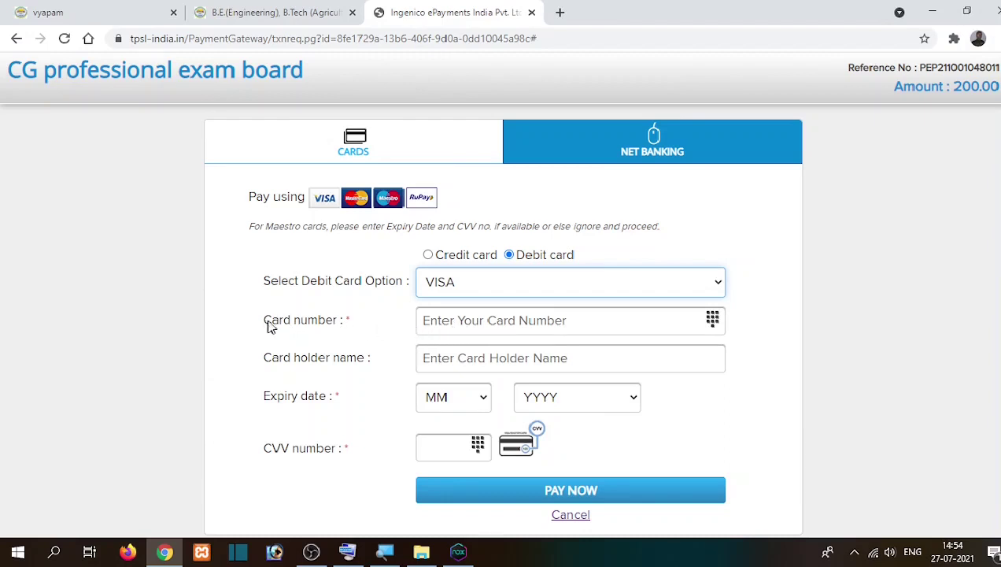
drag(268, 326, 339, 330)
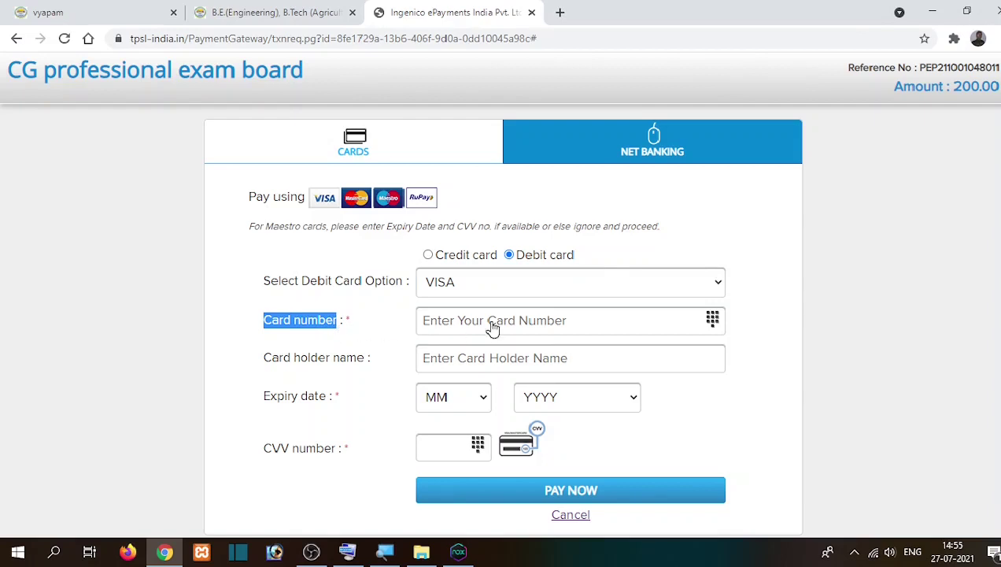
double_click(273, 366)
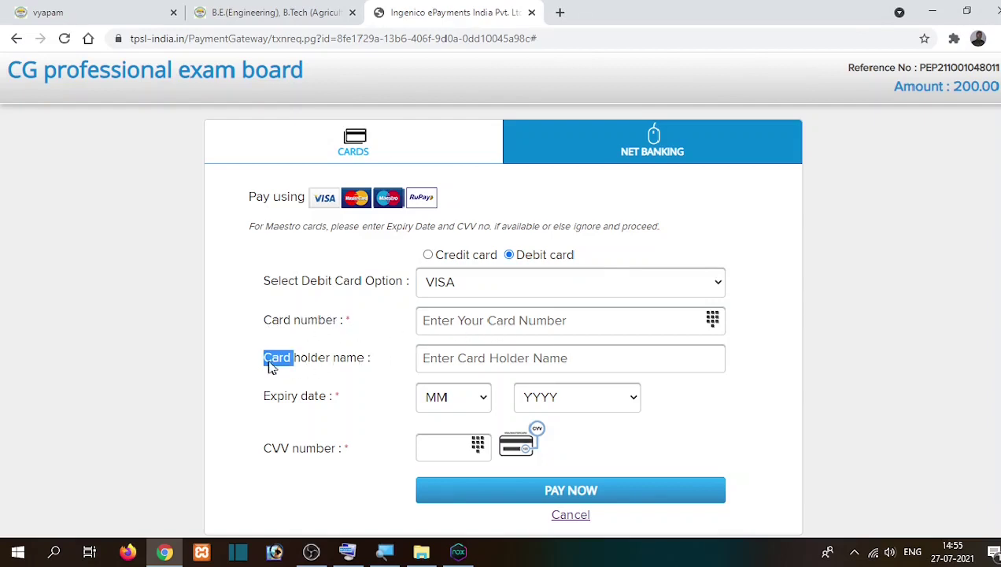
triple_click(359, 366)
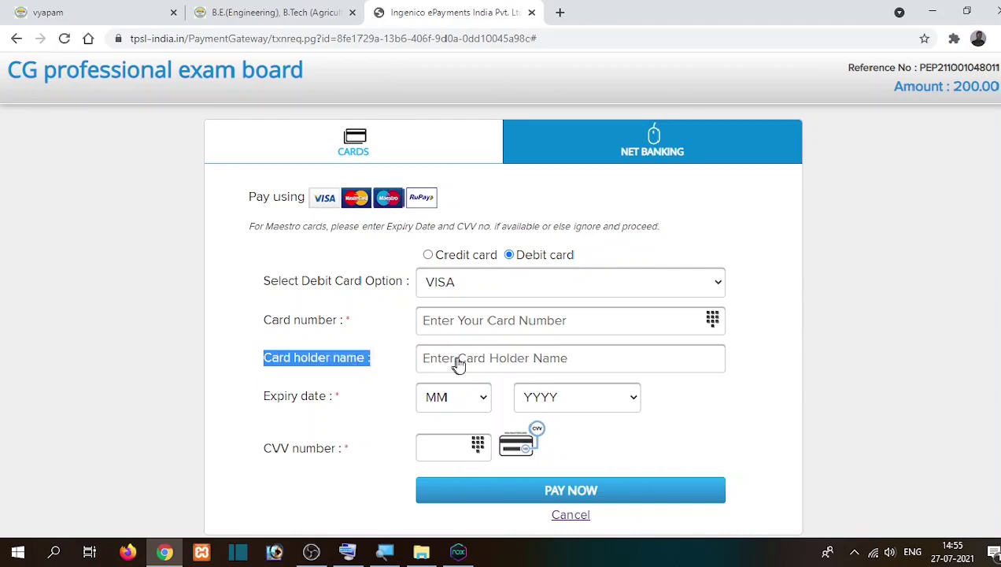
double_click(284, 401)
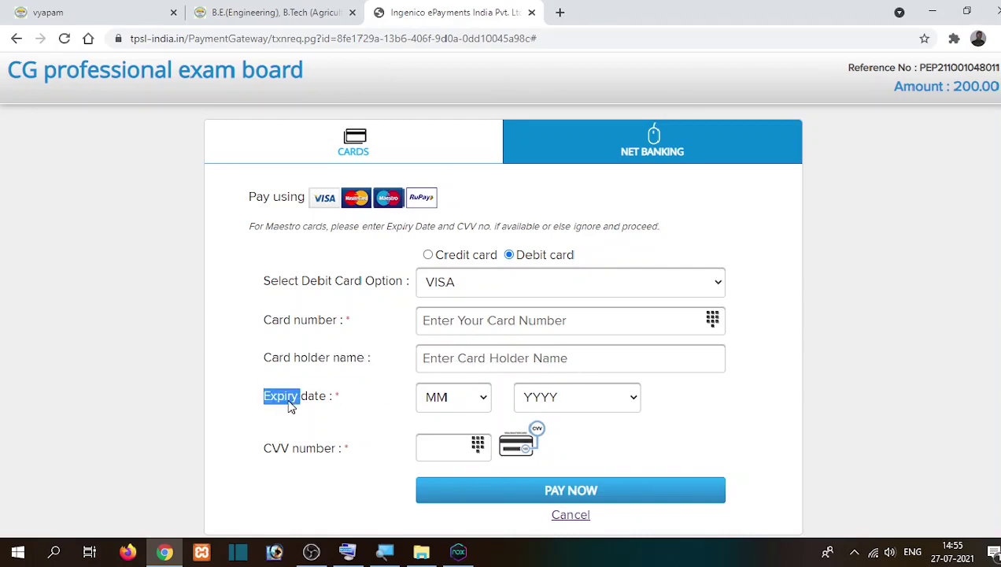
click(291, 403)
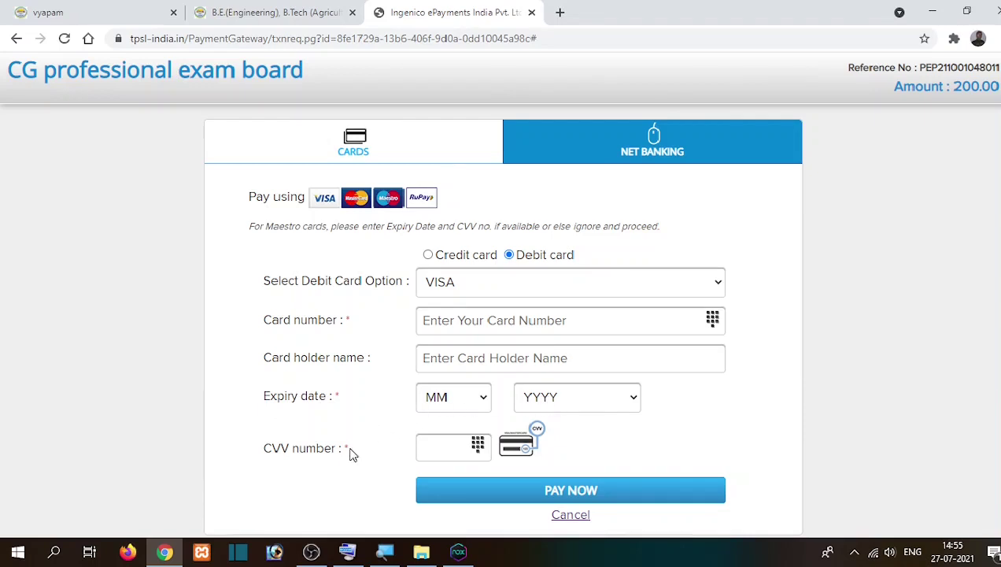
scroll(352, 445, down, 2)
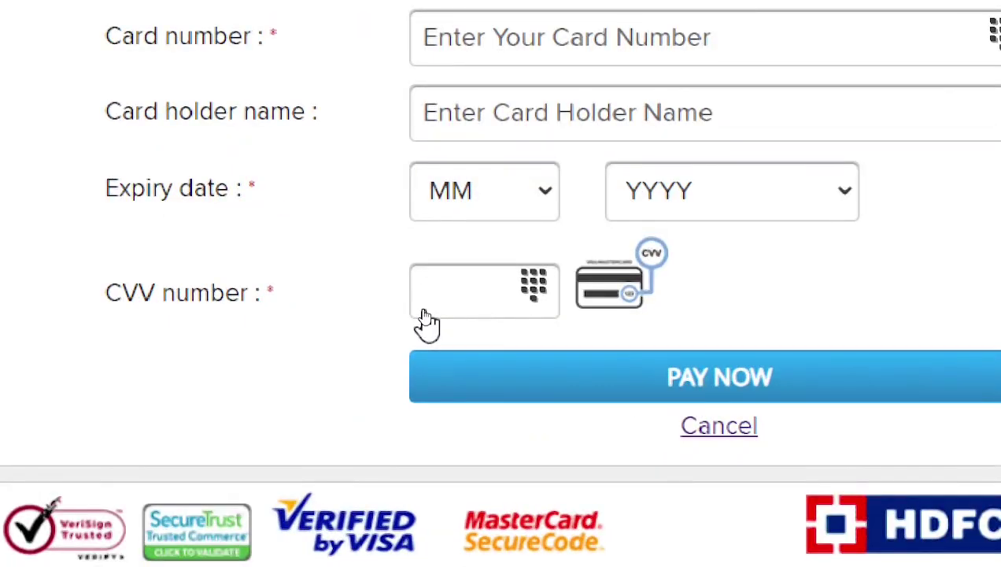
click(469, 294)
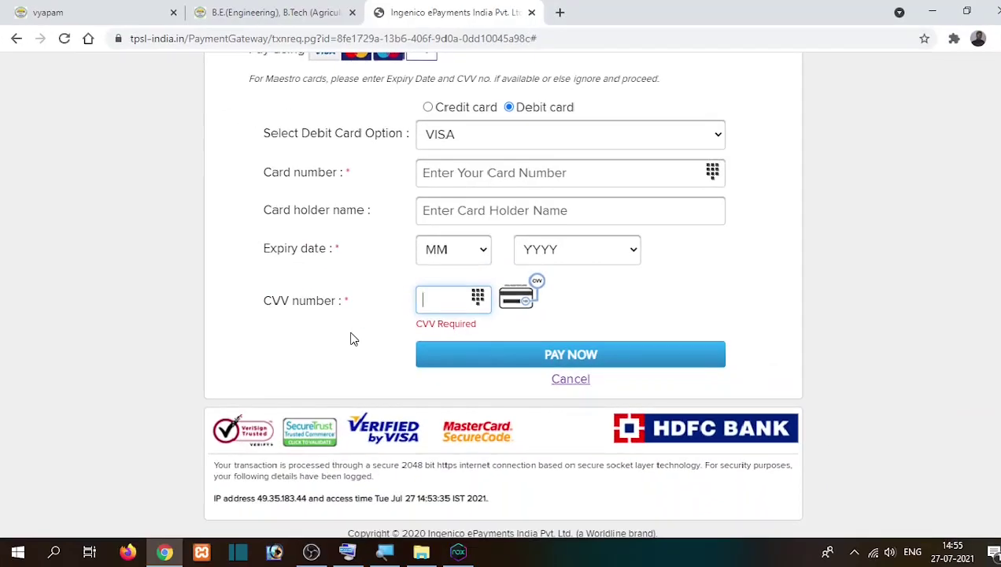
scroll(352, 337, up, 2)
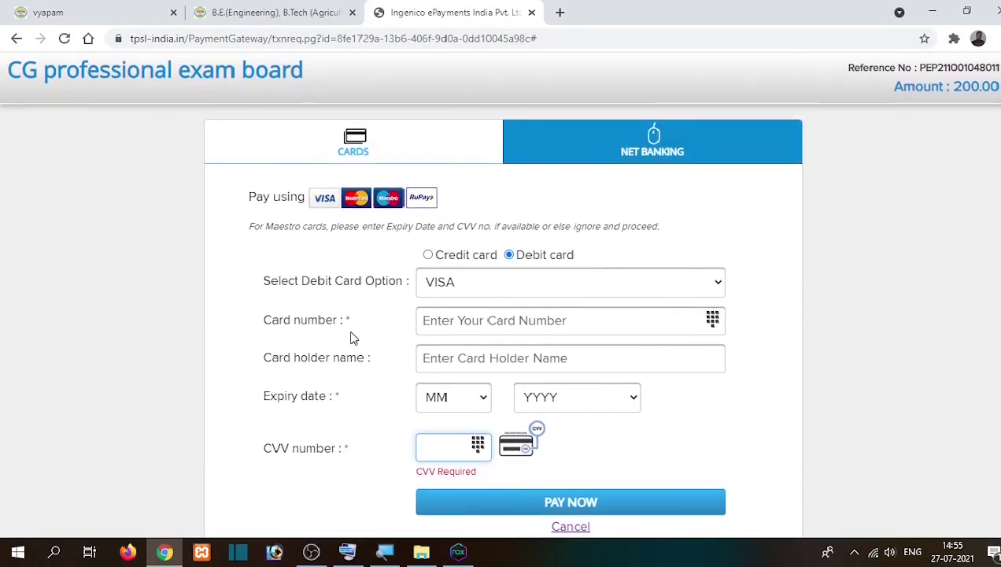